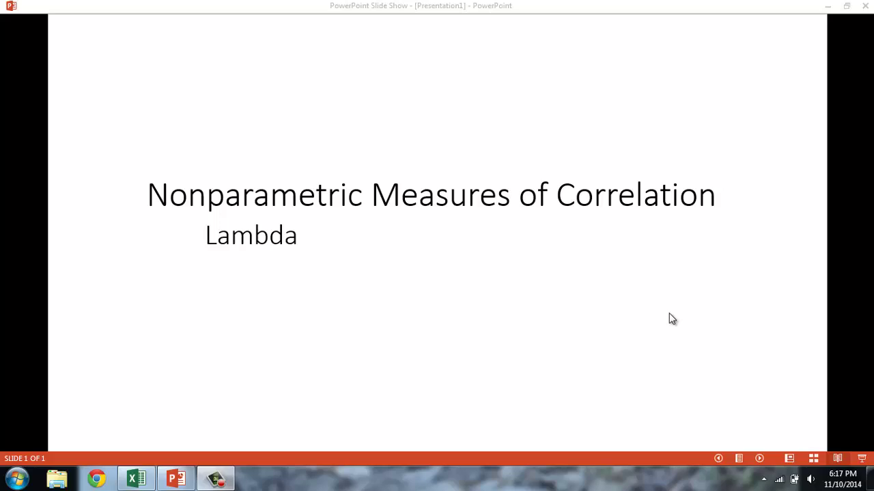
Switch to the Ch12Example workbook in Excel and black out the Food Preference columns by filling cells B1:D7 black.
{"action": "left_click", "coordinate": [136, 479]}
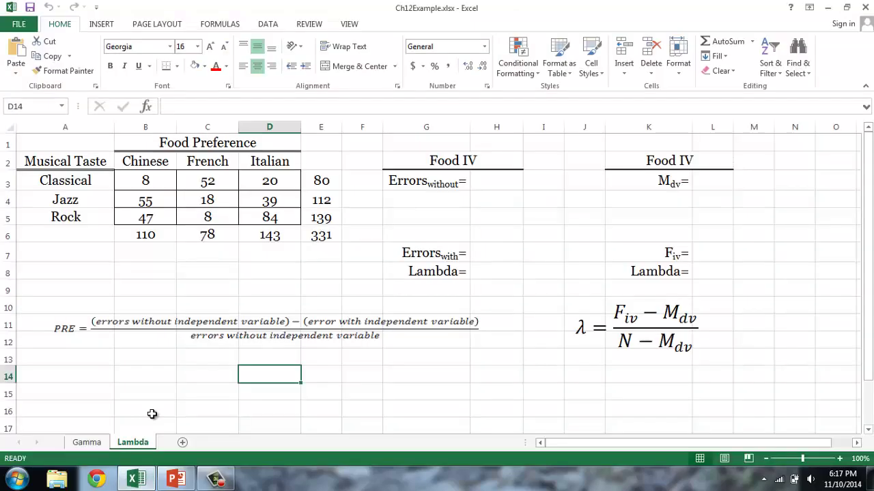
{"action": "left_click_drag", "start_coordinate": [321, 235], "coordinate": [41, 142]}
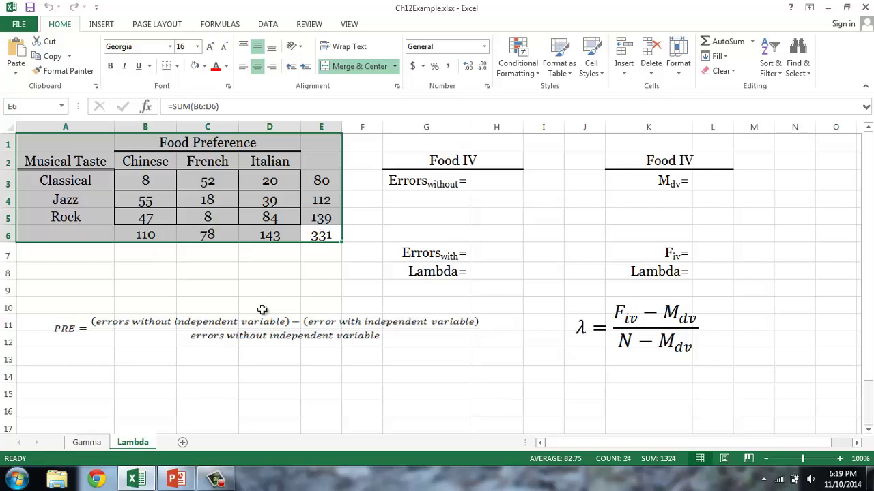
{"action": "left_click_drag", "start_coordinate": [181, 142], "coordinate": [171, 245]}
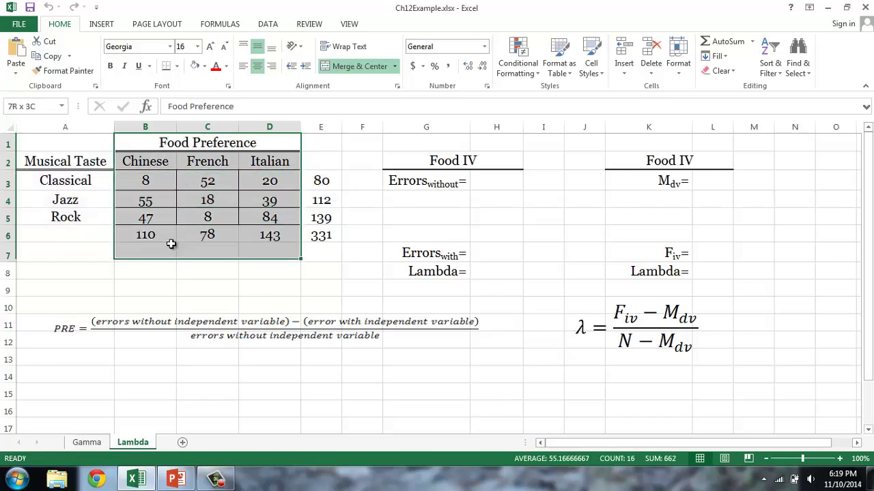
{"action": "left_click", "coordinate": [352, 226]}
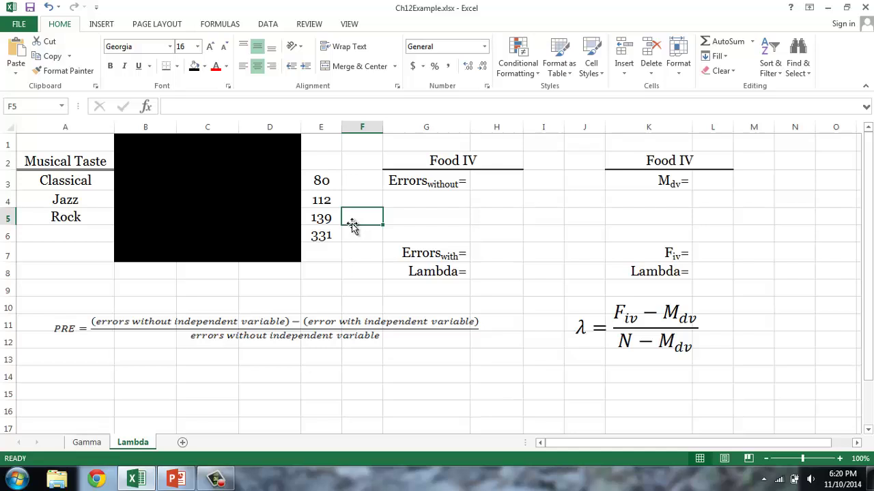
Calculate the errors without the independent variable in H3 by adding the classical and jazz row totals, =E3+E4.
{"action": "left_click", "coordinate": [332, 218]}
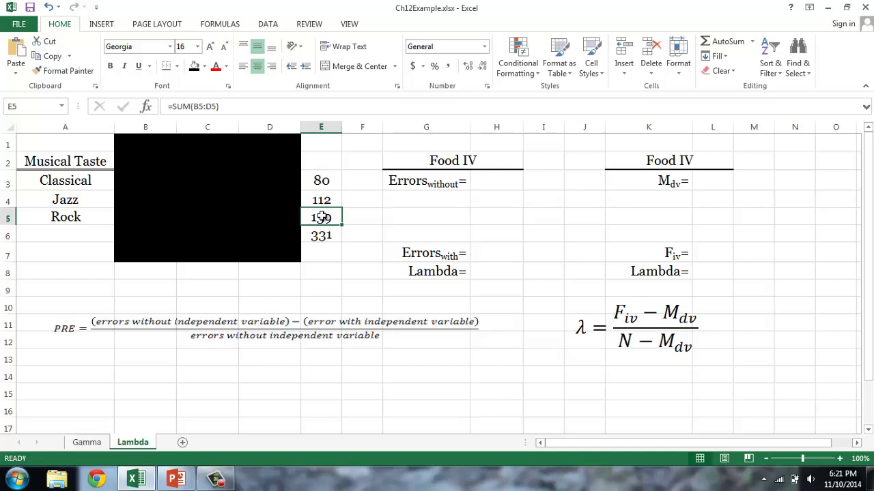
{"action": "left_click", "coordinate": [489, 189]}
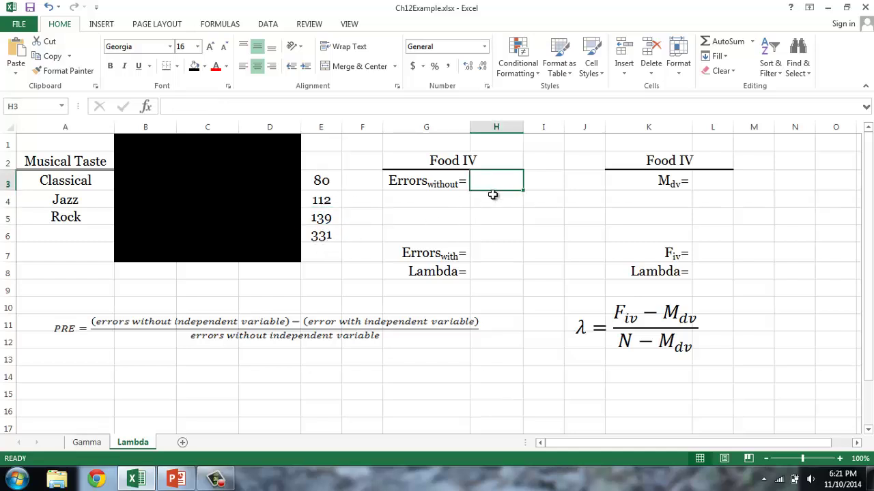
{"action": "type", "text": "="}
{"action": "left_click", "coordinate": [324, 182]}
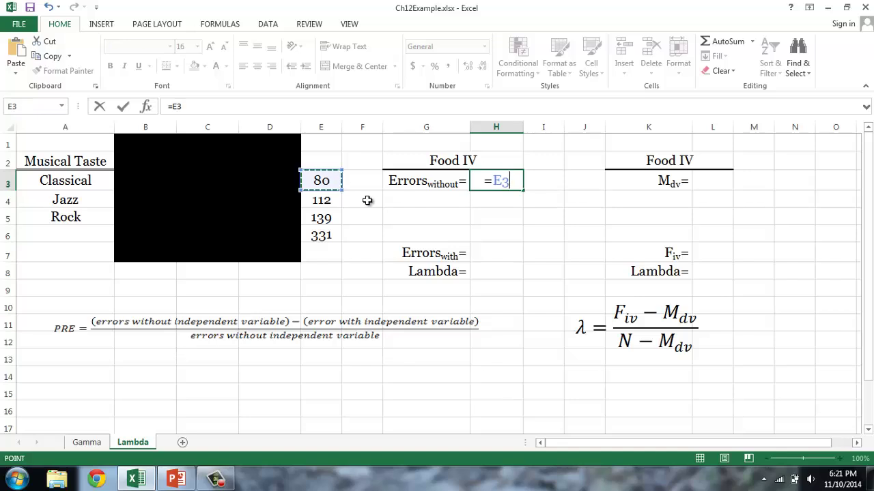
{"action": "type", "text": "+"}
{"action": "left_click", "coordinate": [331, 202]}
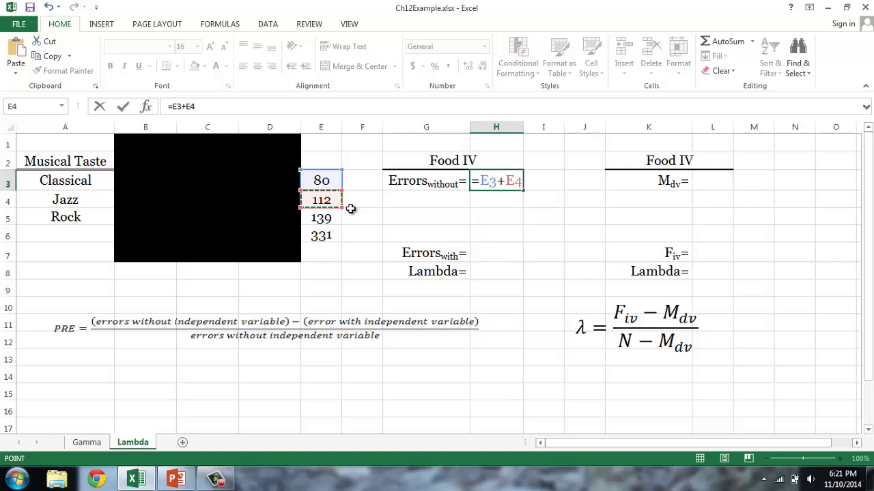
{"action": "key", "text": "Return"}
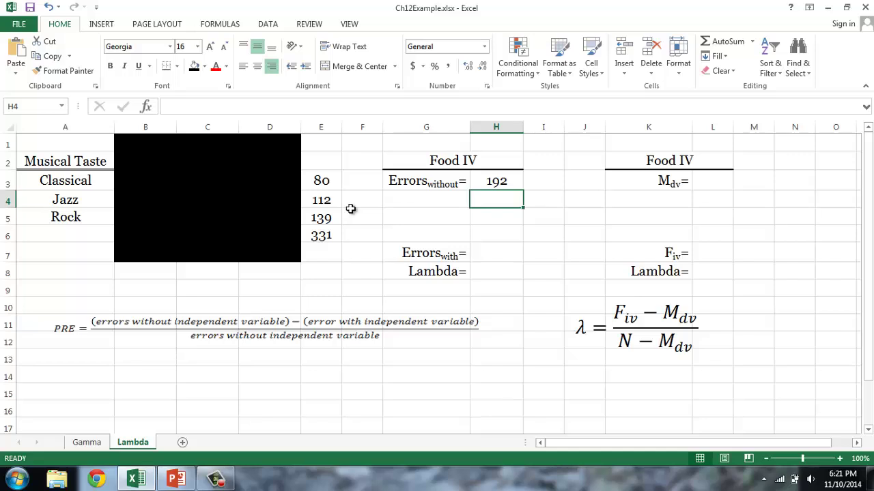
{"action": "key", "text": "Up"}
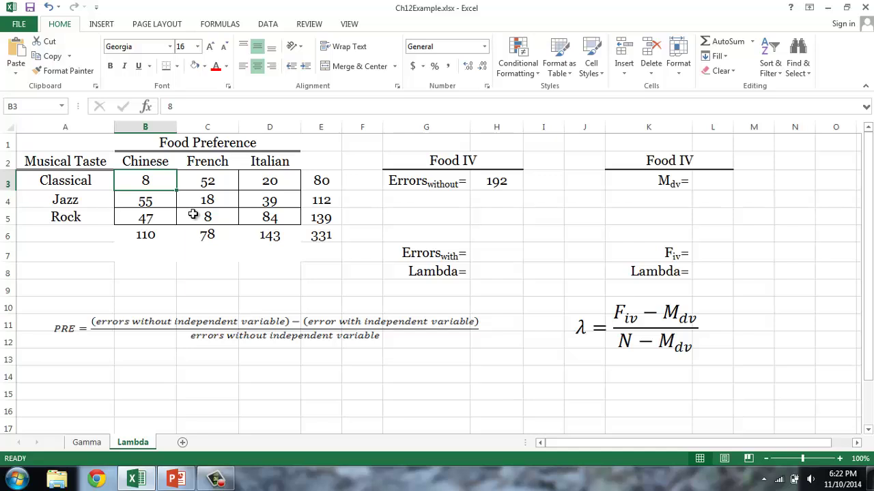
Calculate the Chinese column's prediction errors in H4 by adding its classical and rock counts, =B3+B5, and centre the result.
{"action": "left_click", "coordinate": [145, 235], "text": "shift"}
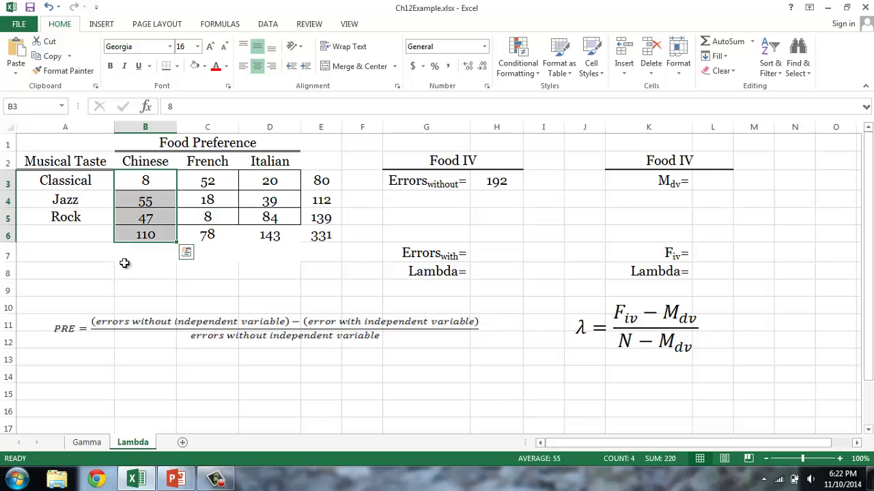
{"action": "left_click", "coordinate": [125, 199]}
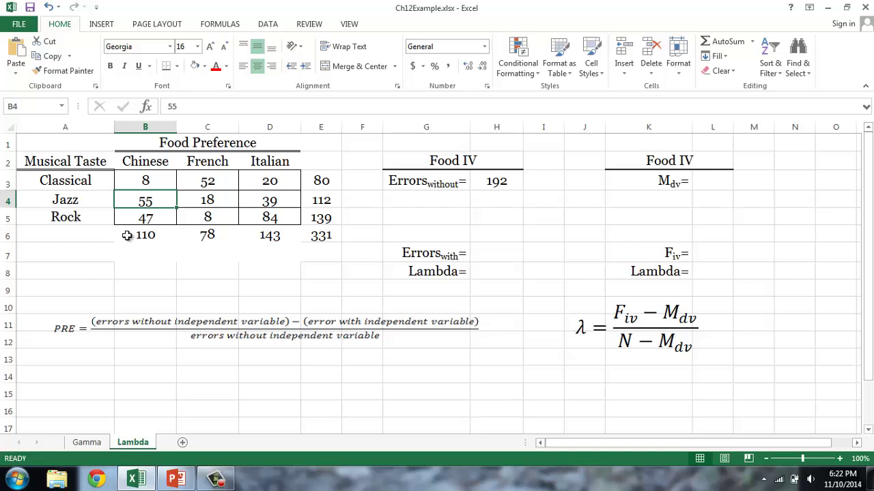
{"action": "left_click", "coordinate": [121, 218]}
{"action": "left_click", "coordinate": [122, 177]}
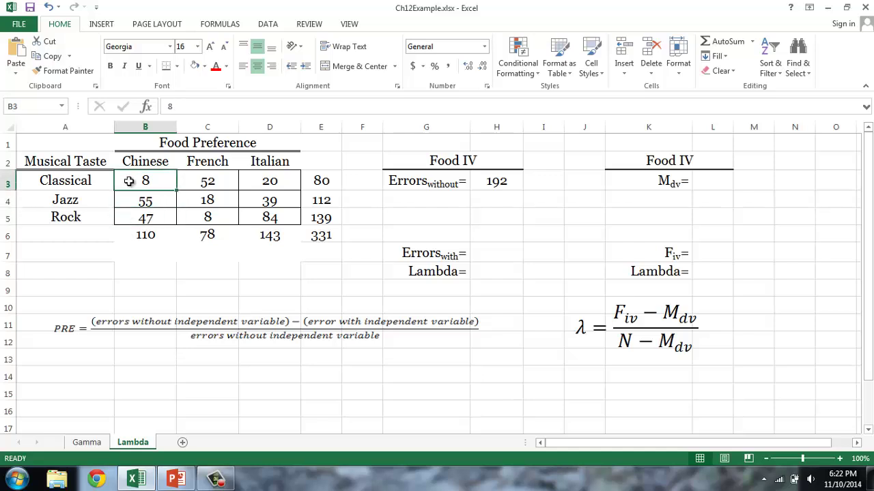
{"action": "left_click", "coordinate": [492, 200]}
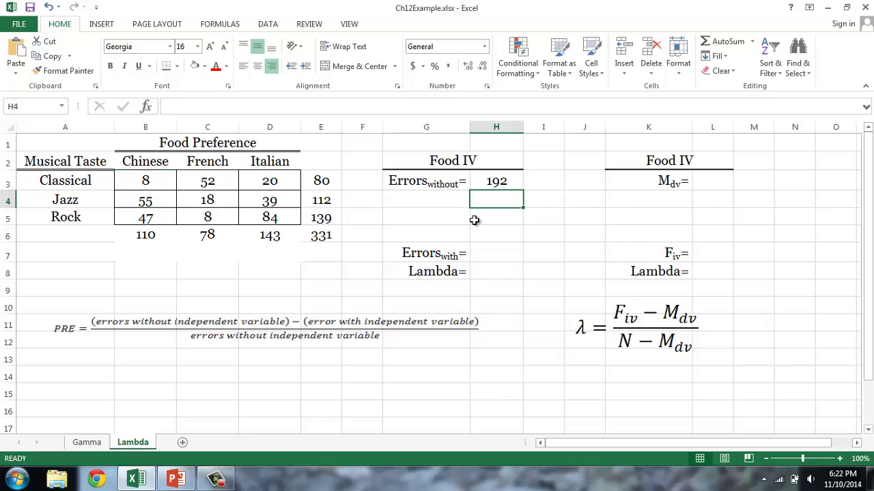
{"action": "type", "text": "="}
{"action": "left_click", "coordinate": [146, 181]}
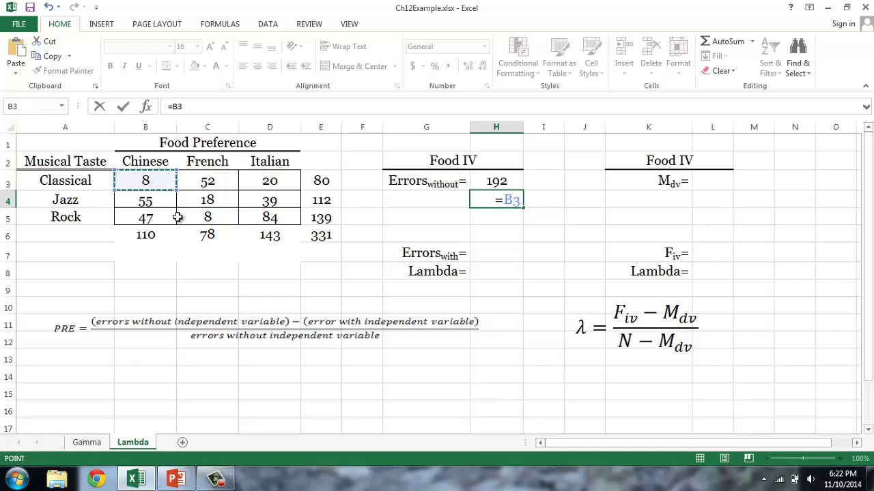
{"action": "type", "text": "+"}
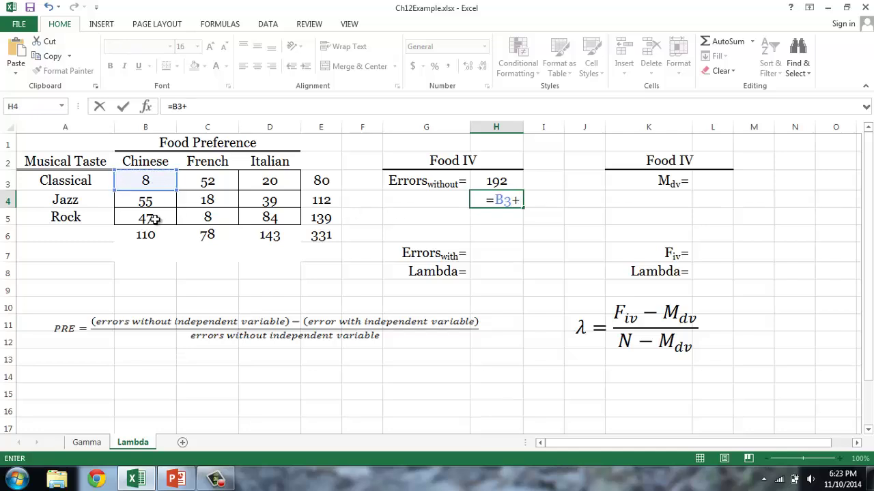
{"action": "left_click", "coordinate": [157, 218]}
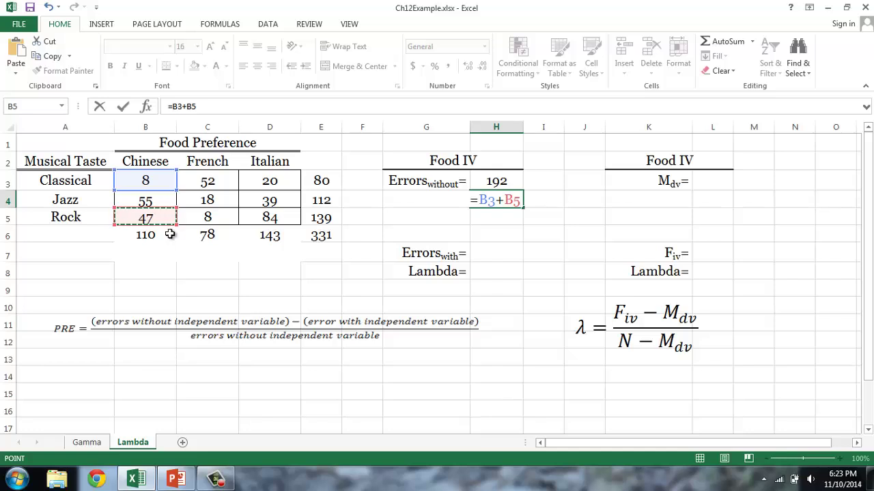
{"action": "key", "text": "Return"}
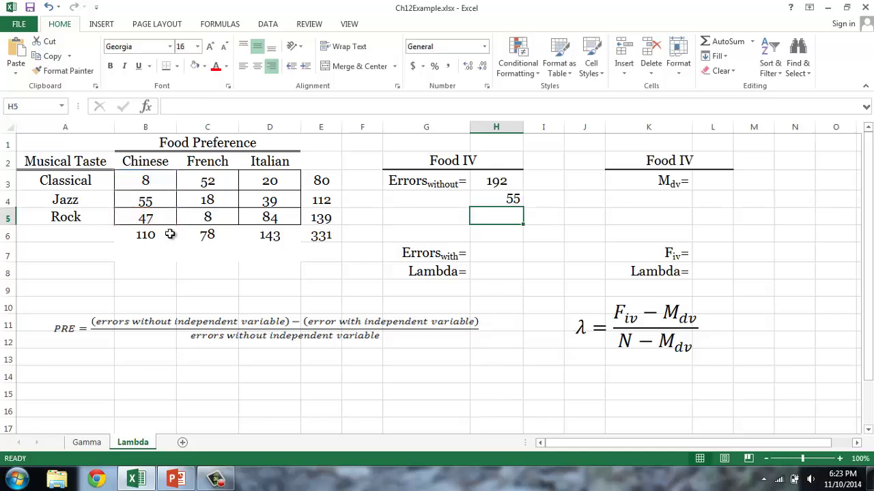
{"action": "key", "text": "Up"}
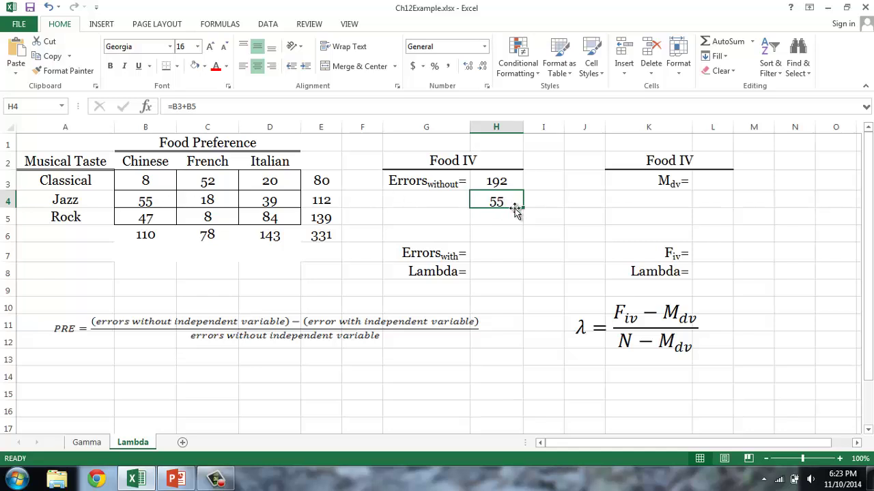
Calculate the French column's prediction errors in H5 by adding its jazz and rock counts, =C4+C5.
{"action": "left_click_drag", "start_coordinate": [207, 180], "coordinate": [197, 247]}
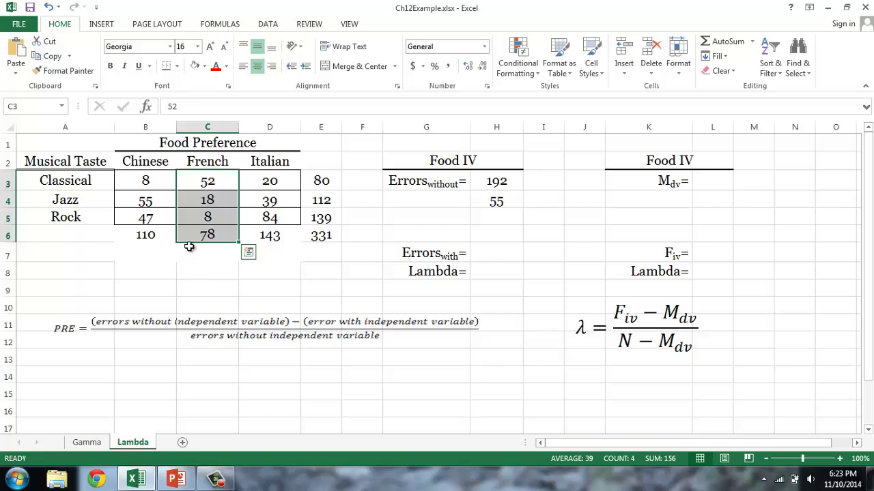
{"action": "left_click", "coordinate": [225, 180]}
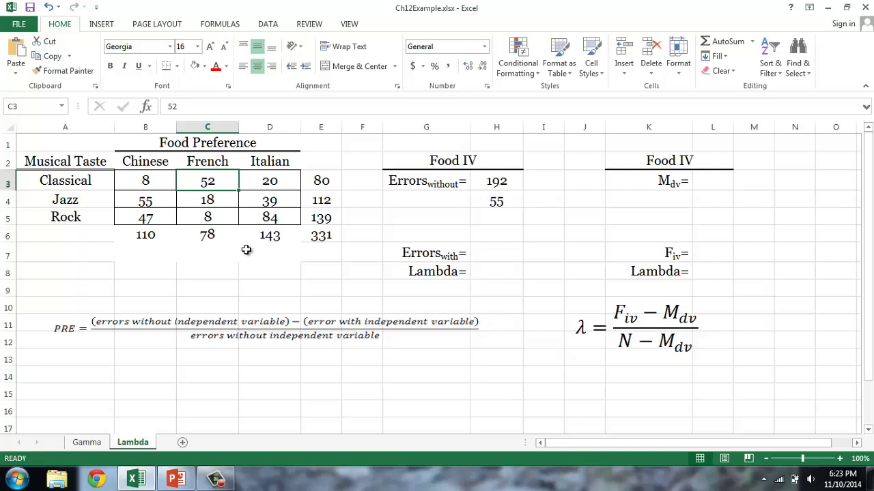
{"action": "left_click", "coordinate": [498, 216]}
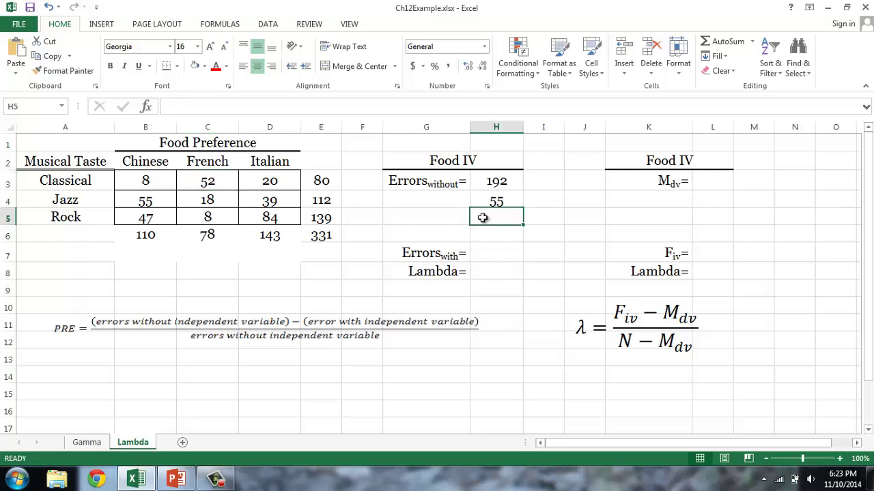
{"action": "type", "text": "="}
{"action": "left_click", "coordinate": [207, 199]}
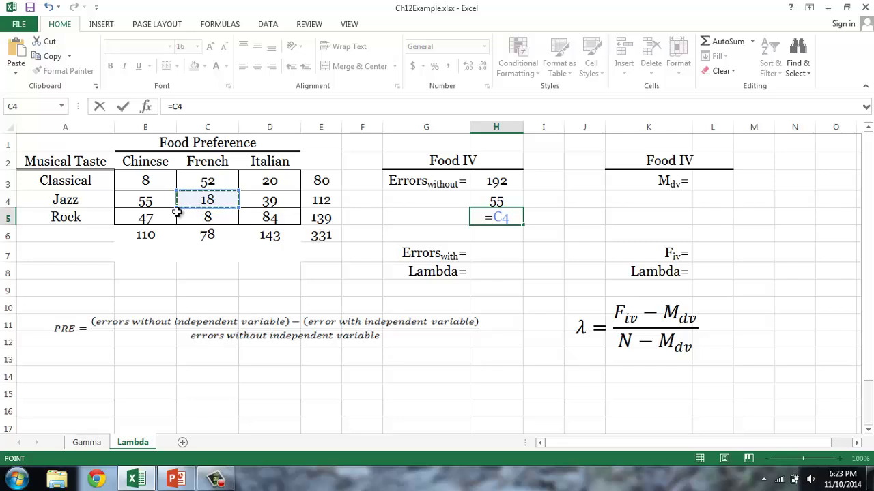
{"action": "type", "text": "+"}
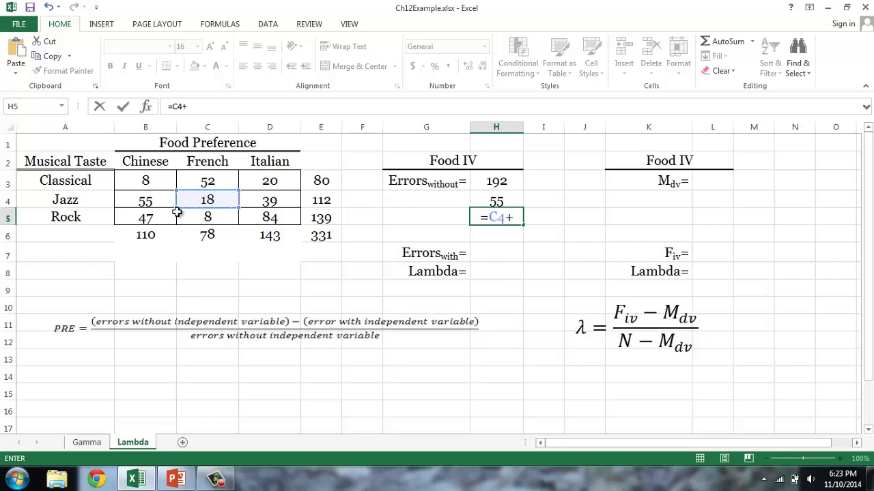
{"action": "left_click", "coordinate": [189, 219]}
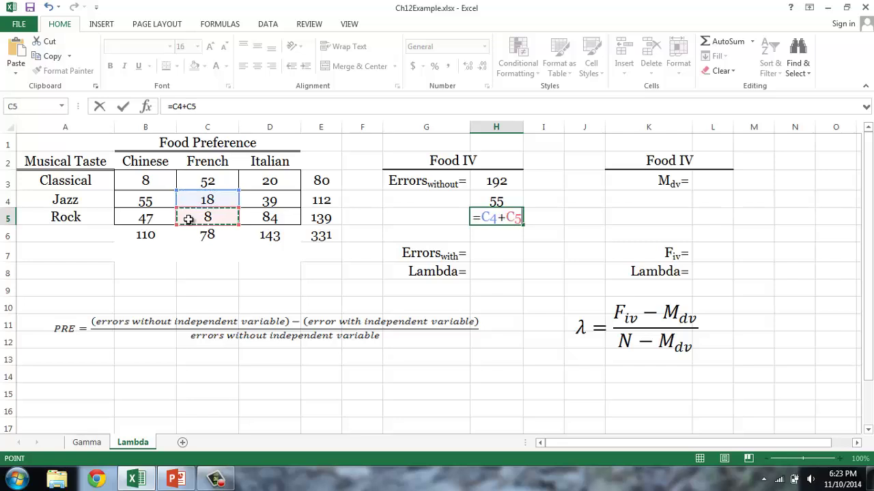
{"action": "key", "text": "Return"}
{"action": "key", "text": "Up"}
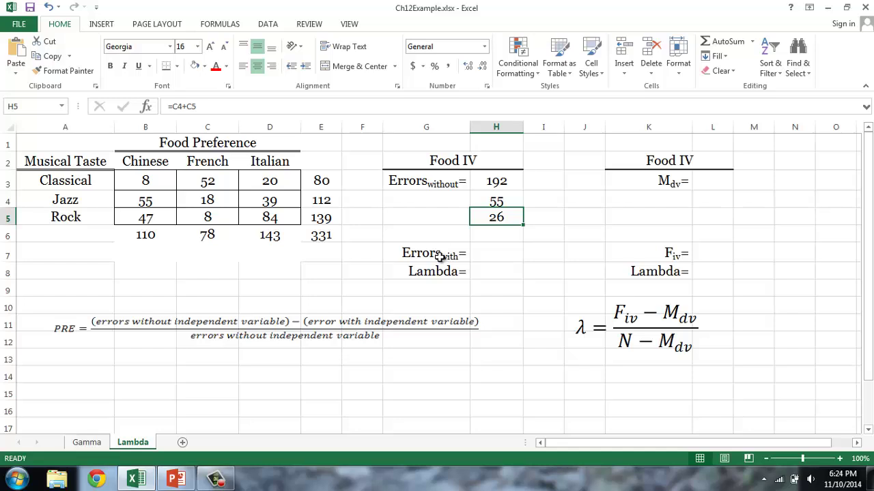
Calculate the Italian column's prediction errors in H6 by adding its classical and jazz counts, =D3+D4.
{"action": "left_click_drag", "start_coordinate": [270, 180], "coordinate": [270, 235]}
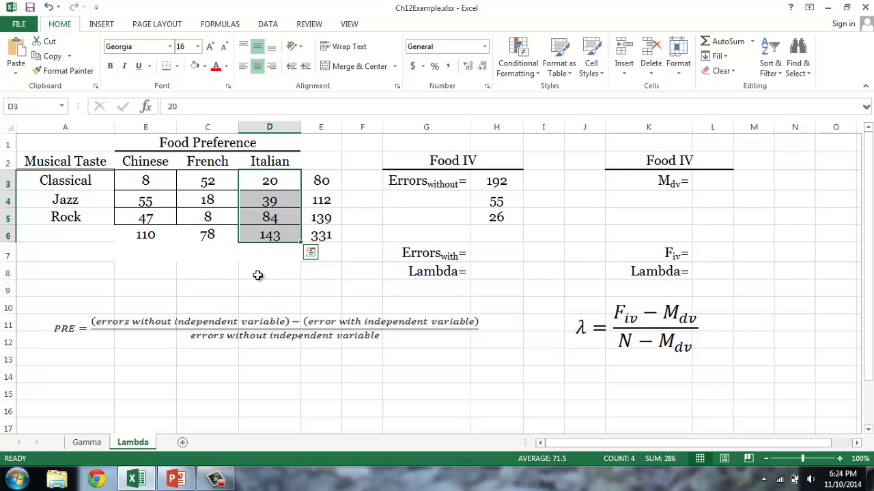
{"action": "left_click", "coordinate": [491, 236]}
{"action": "type", "text": "="}
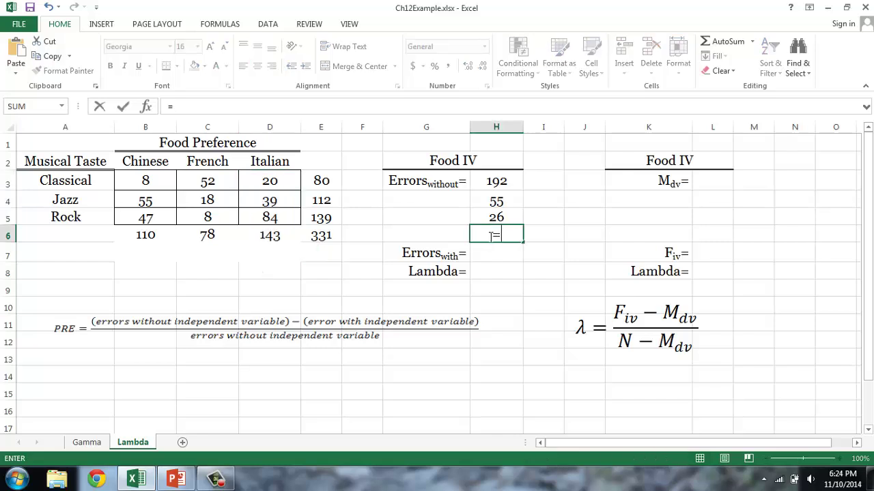
{"action": "left_click", "coordinate": [286, 181]}
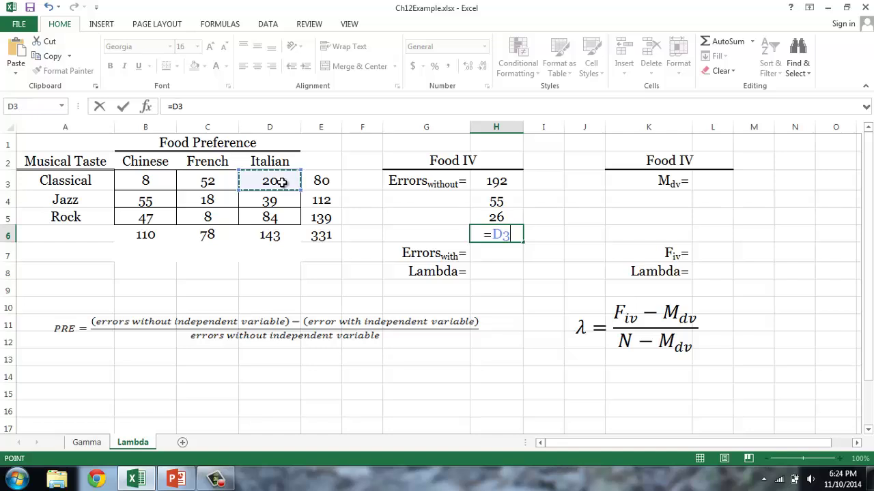
{"action": "type", "text": "+"}
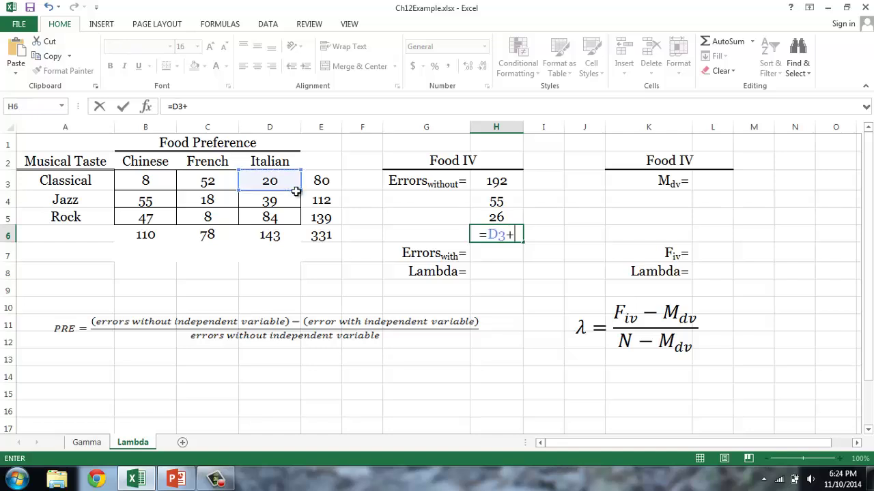
{"action": "left_click", "coordinate": [287, 202]}
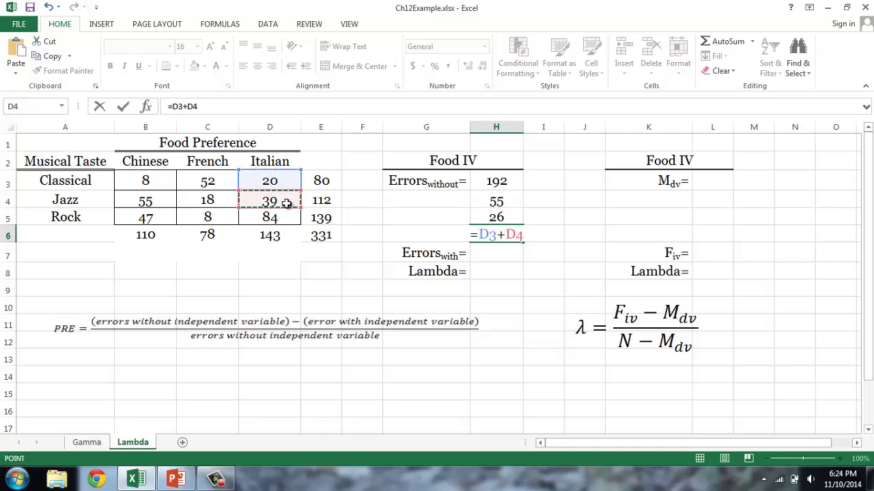
{"action": "key", "text": "Return"}
{"action": "key", "text": "Up"}
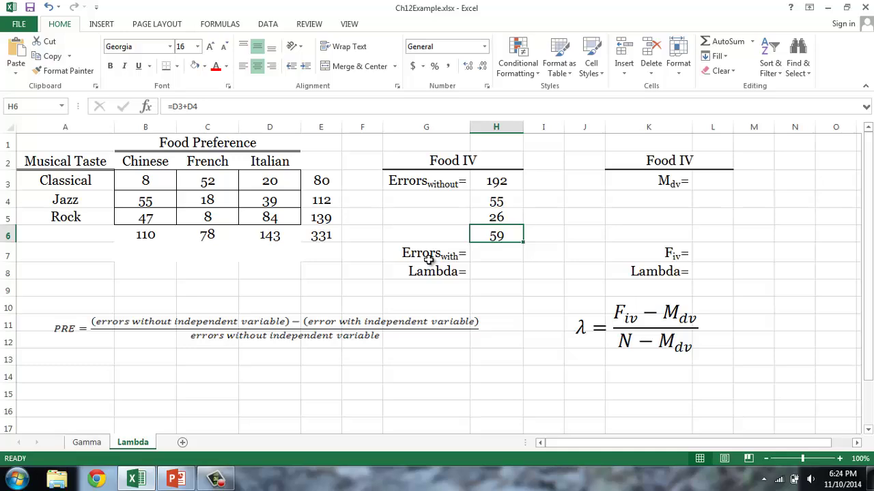
Calculate the errors with the independent variable in H7 by summing the three column errors, =SUM(H4:H6).
{"action": "key", "text": "Down"}
{"action": "left_click", "coordinate": [145, 107]}
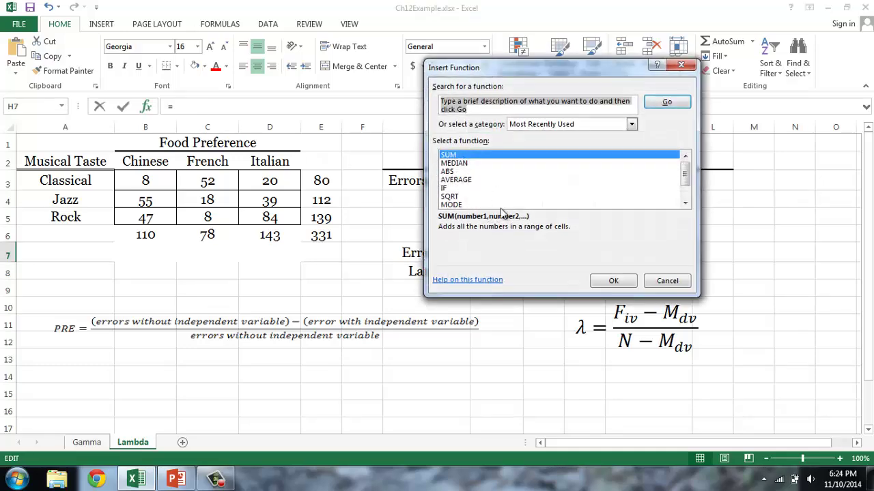
{"action": "left_click", "coordinate": [594, 286]}
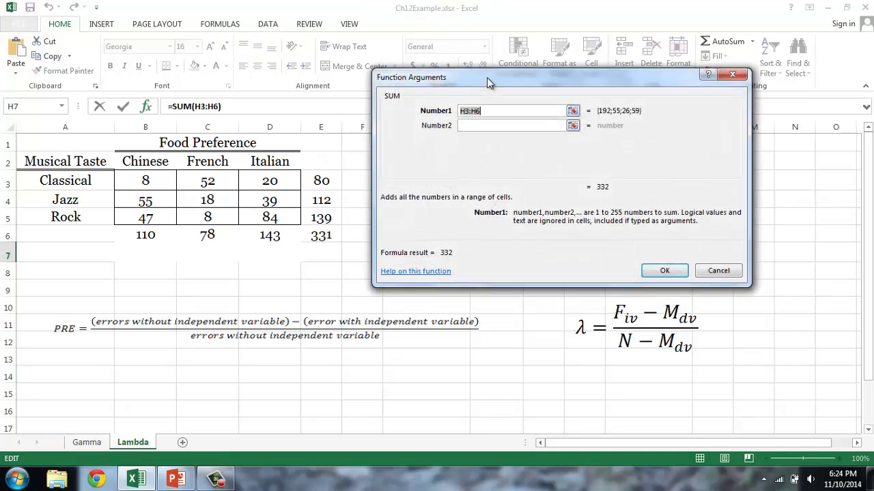
{"action": "left_click_drag", "start_coordinate": [487, 80], "coordinate": [382, 369]}
{"action": "left_click_drag", "start_coordinate": [487, 199], "coordinate": [488, 231]}
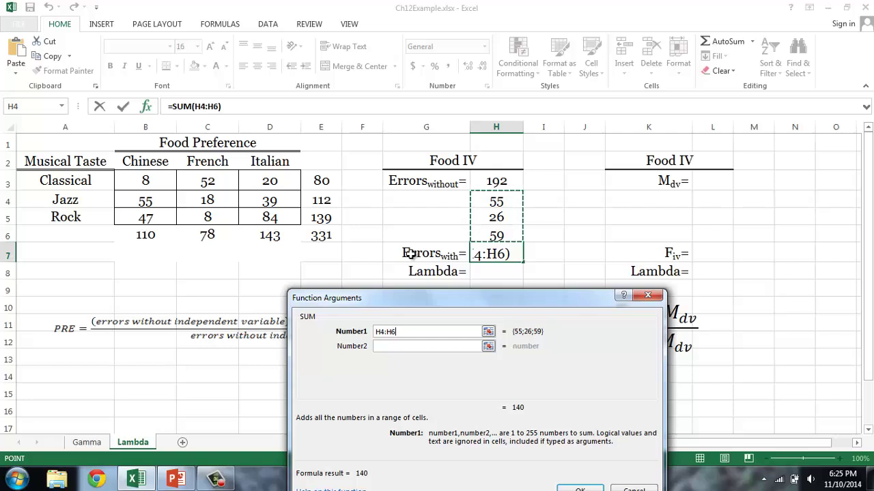
{"action": "key", "text": "Return"}
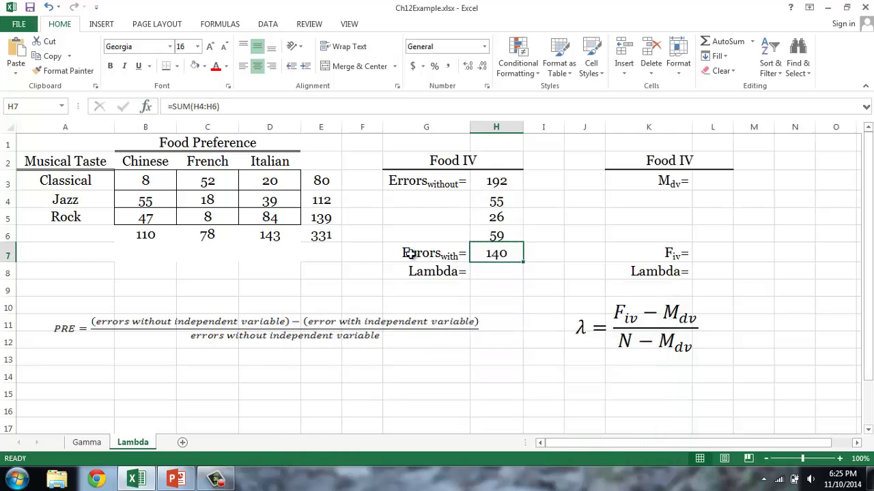
Calculate lambda in H8 as the reduction in errors divided by the errors without the independent variable, =(H3-H7)/H3.
{"action": "key", "text": "Down"}
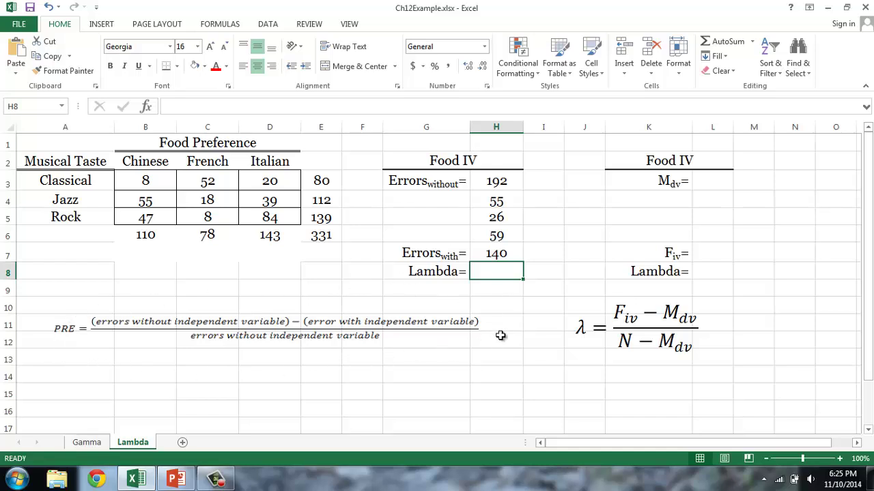
{"action": "type", "text": "=("}
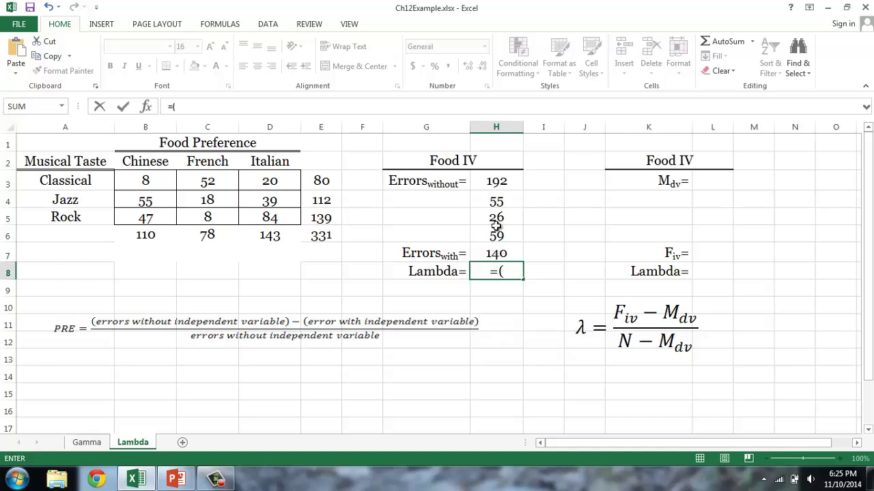
{"action": "left_click", "coordinate": [505, 182]}
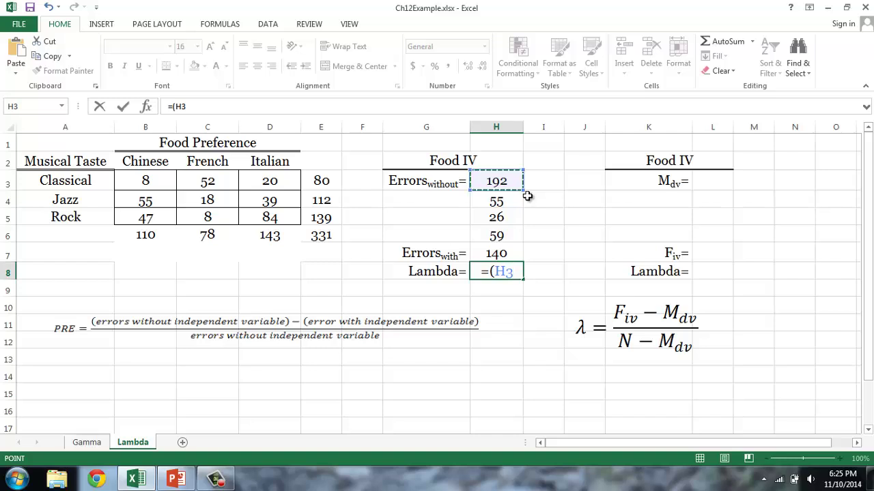
{"action": "type", "text": "-"}
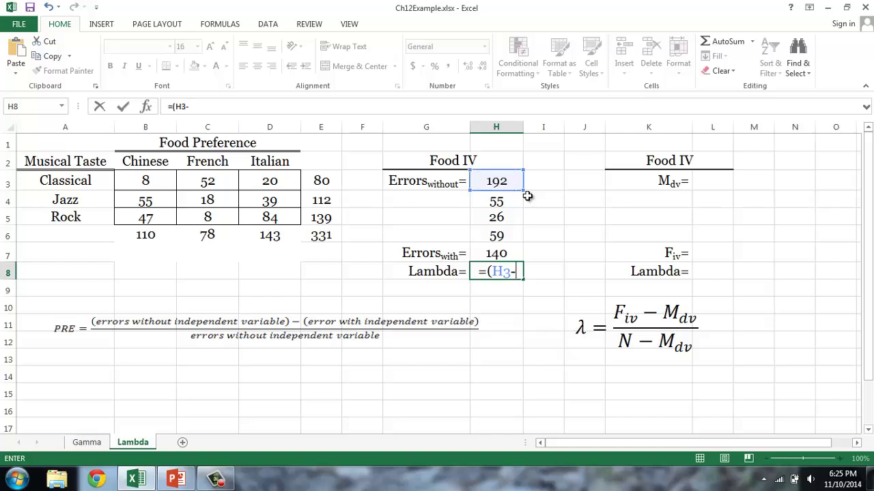
{"action": "left_click", "coordinate": [500, 254]}
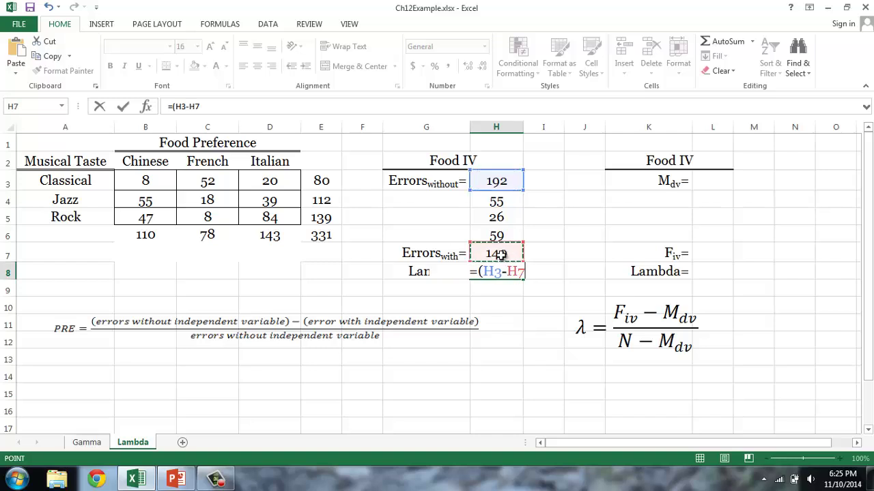
{"action": "type", "text": ")/"}
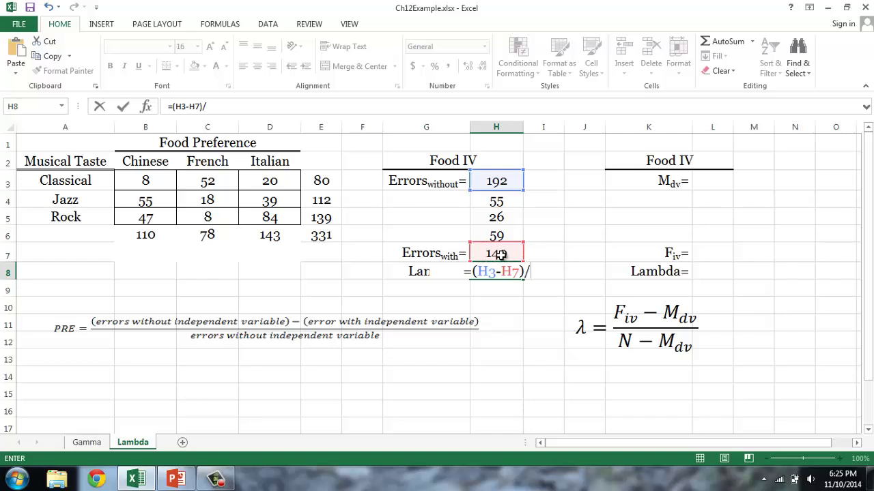
{"action": "left_click", "coordinate": [505, 181]}
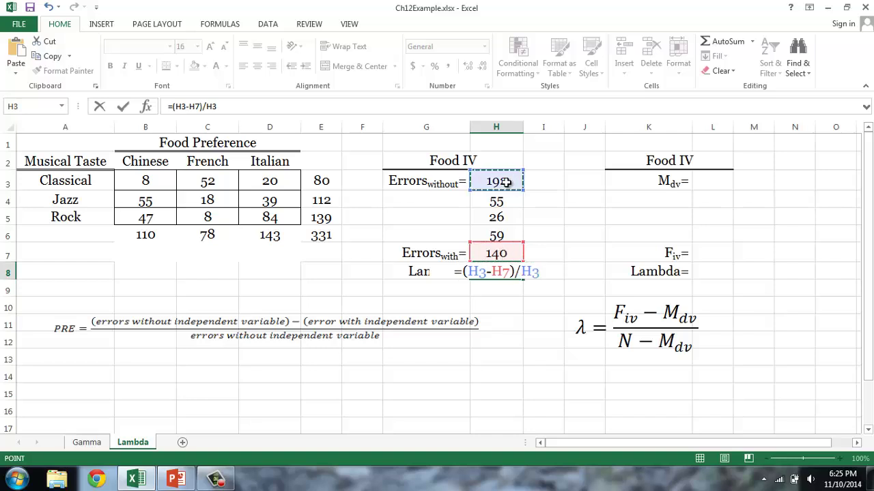
{"action": "key", "text": "ctrl+Return"}
{"action": "key", "text": "Return"}
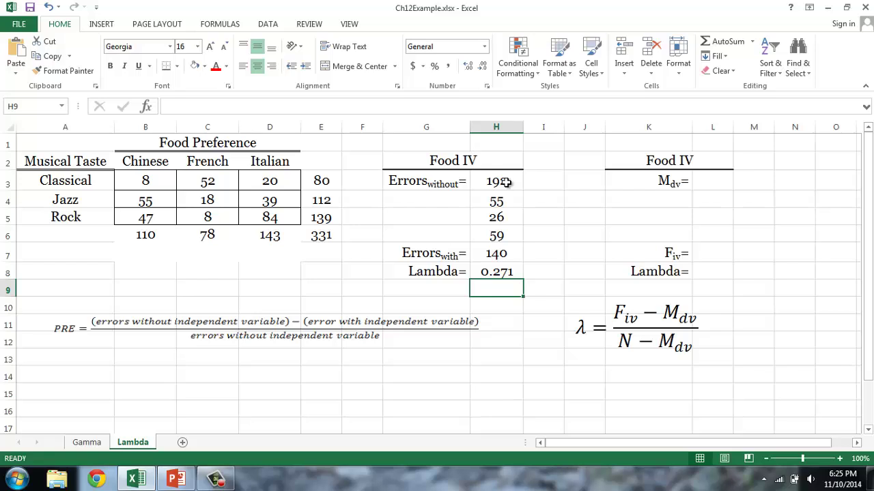
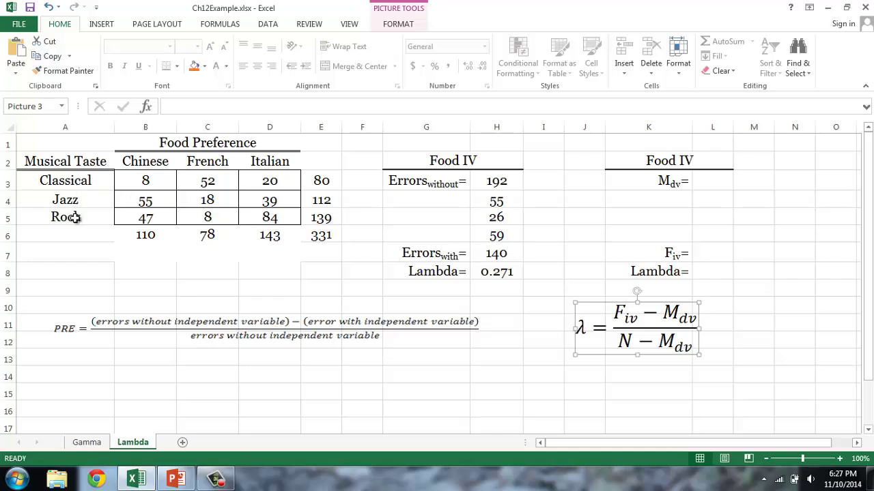
Fill in Mdv in L3 by referencing the rock row total, =E5.
{"action": "left_click", "coordinate": [333, 217]}
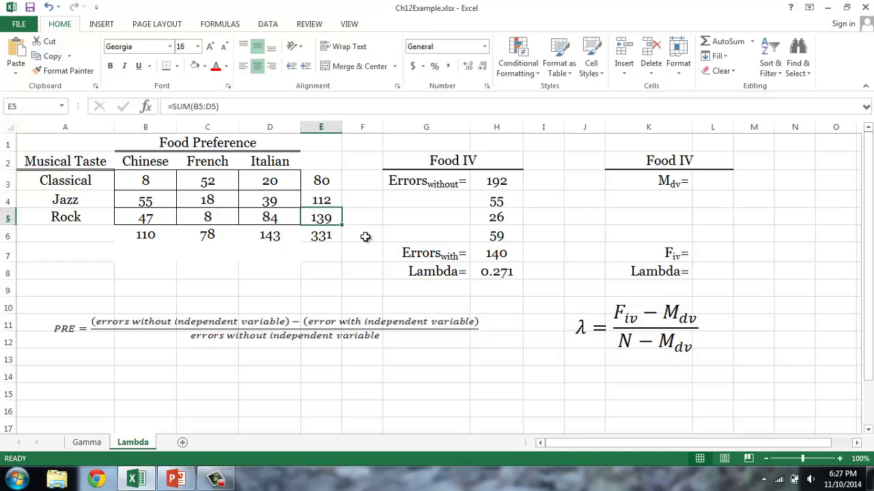
{"action": "left_click", "coordinate": [712, 181]}
{"action": "type", "text": "="}
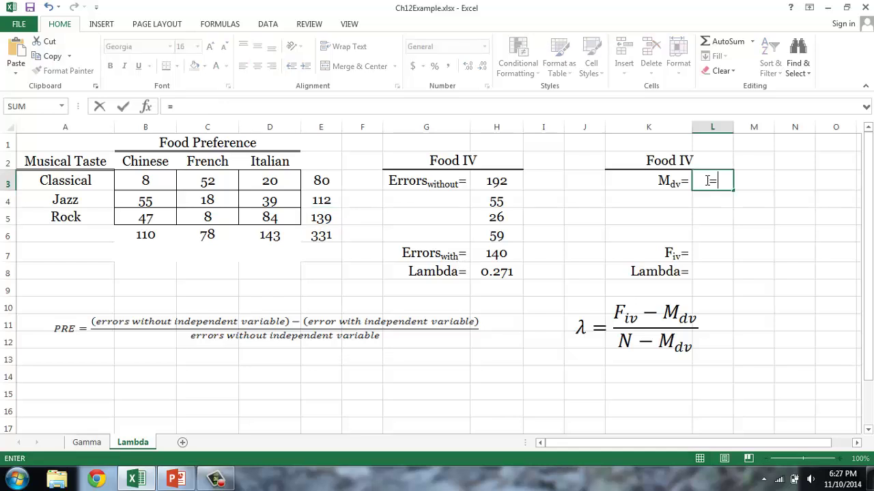
{"action": "left_click", "coordinate": [334, 218]}
{"action": "key", "text": "Return"}
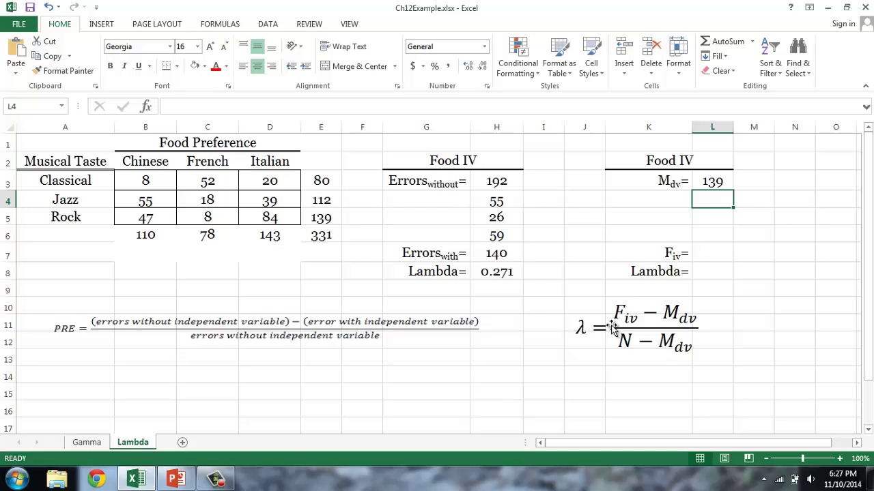
Enter the Chinese column's highest count in L4 by referencing its jazz cell, =B4.
{"action": "left_click_drag", "start_coordinate": [146, 161], "coordinate": [145, 217]}
{"action": "left_click_drag", "start_coordinate": [205, 161], "coordinate": [207, 221]}
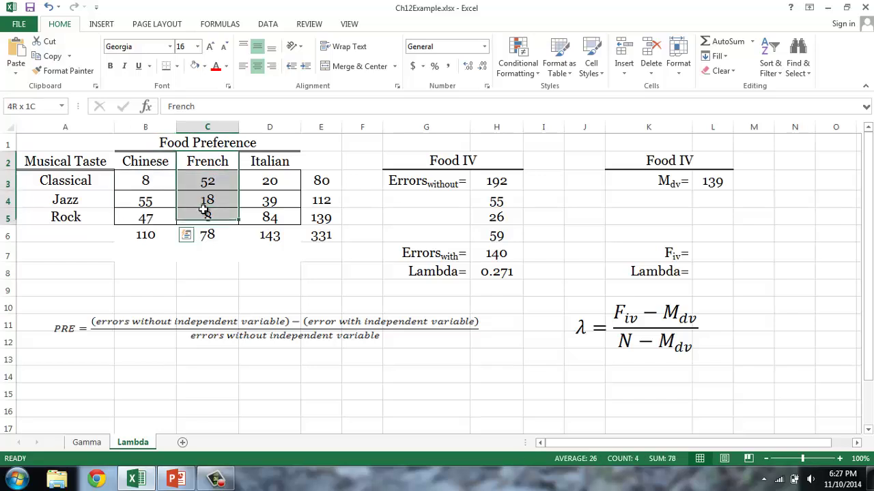
{"action": "left_click_drag", "start_coordinate": [267, 161], "coordinate": [267, 218]}
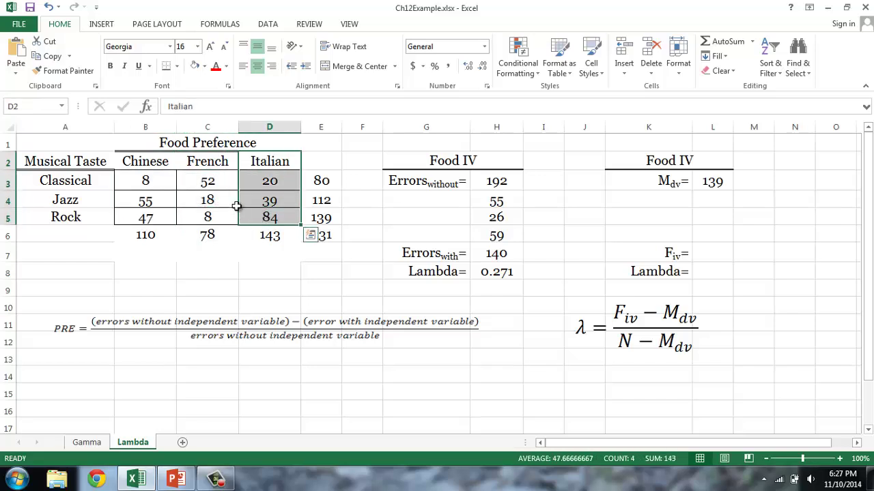
{"action": "left_click", "coordinate": [713, 201]}
{"action": "type", "text": "="}
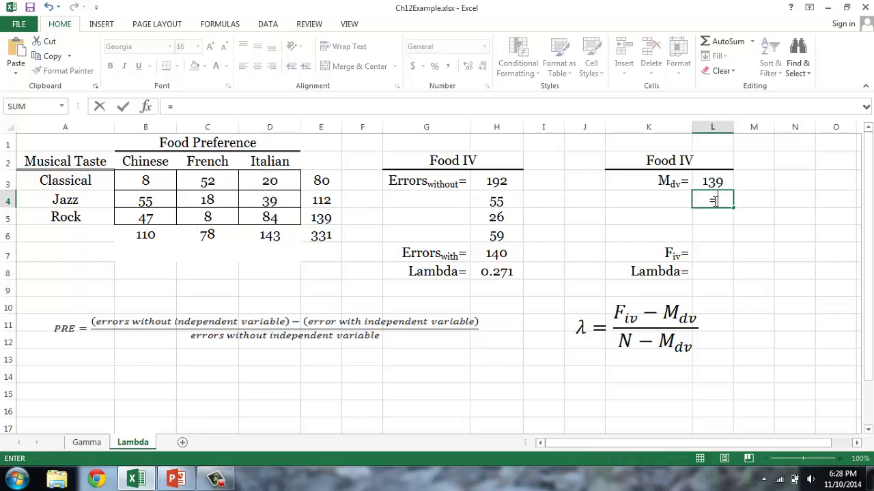
{"action": "left_click", "coordinate": [157, 200]}
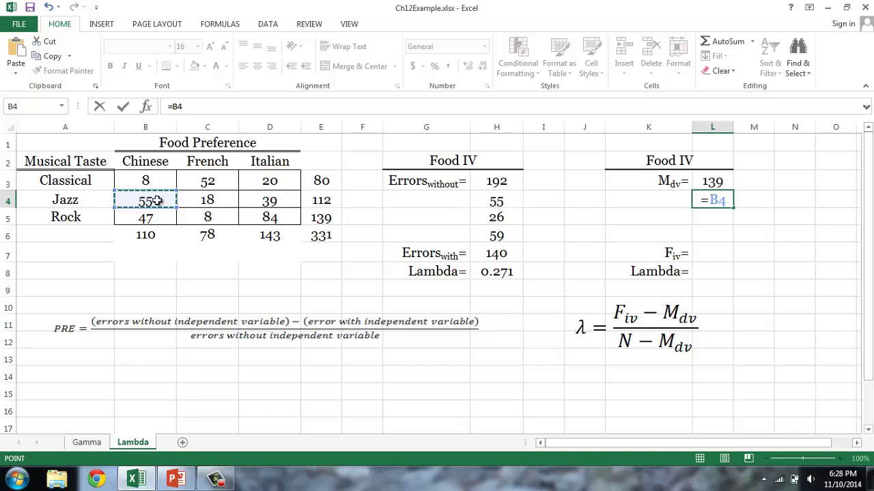
{"action": "key", "text": "Return"}
Reference the highest French count in L5 with =C3 and the highest Italian count in L6 with =D5.
{"action": "type", "text": "="}
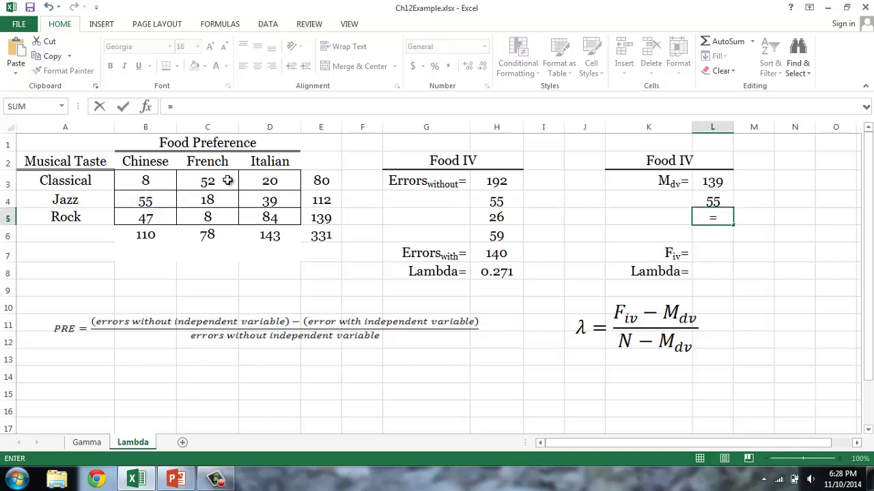
{"action": "left_click", "coordinate": [227, 180]}
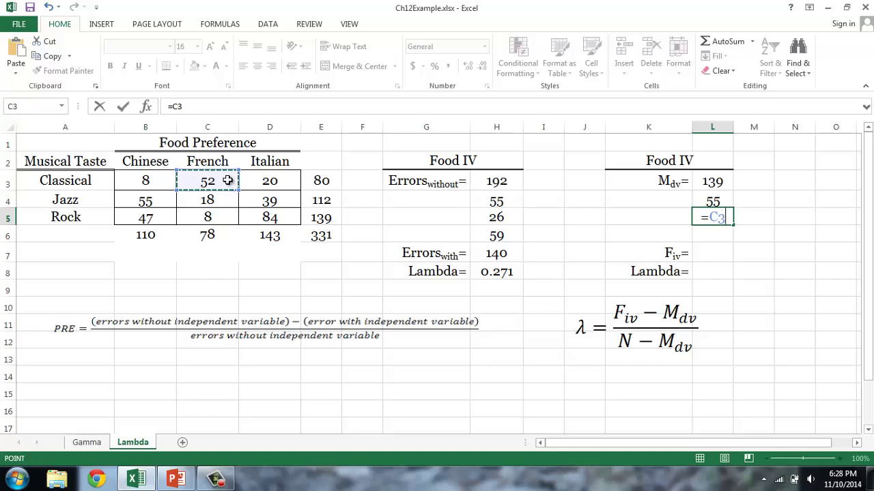
{"action": "key", "text": "Return"}
{"action": "type", "text": "="}
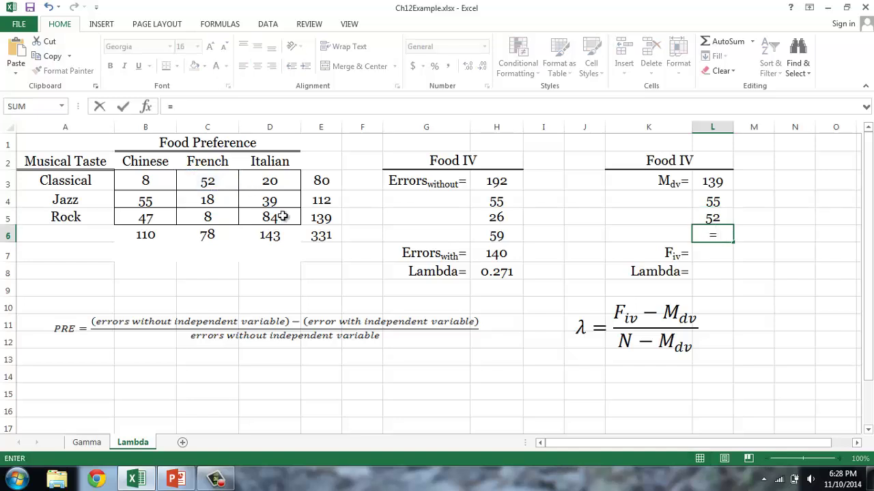
{"action": "left_click", "coordinate": [289, 217]}
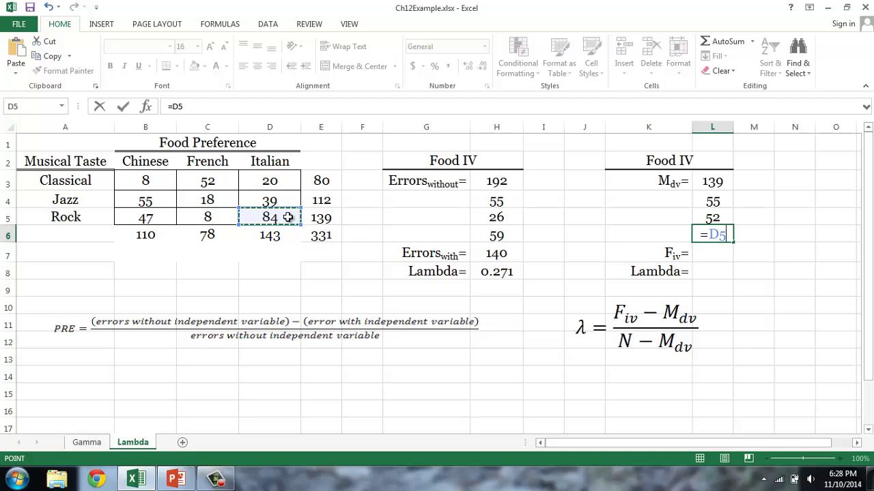
{"action": "key", "text": "Return"}
Calculate Fiv in L7 by summing the three highest column counts, =SUM(L4:L6).
{"action": "type", "text": "="}
{"action": "left_click", "coordinate": [146, 106]}
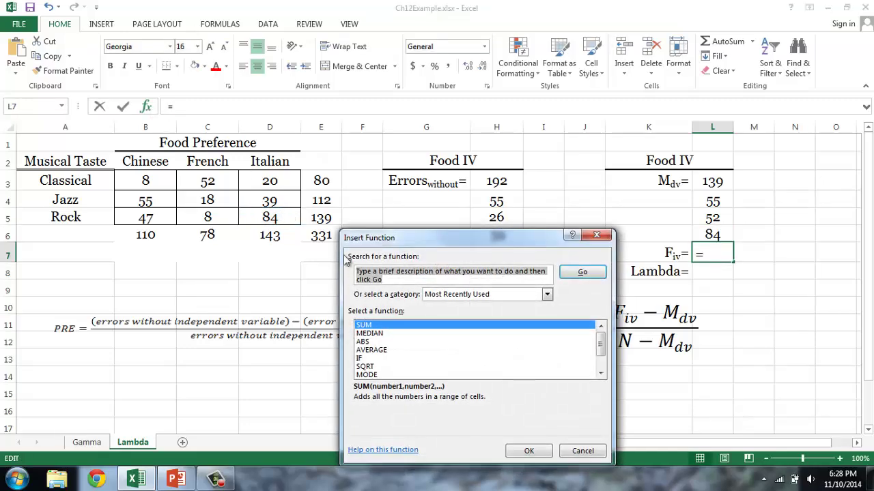
{"action": "left_click", "coordinate": [529, 448]}
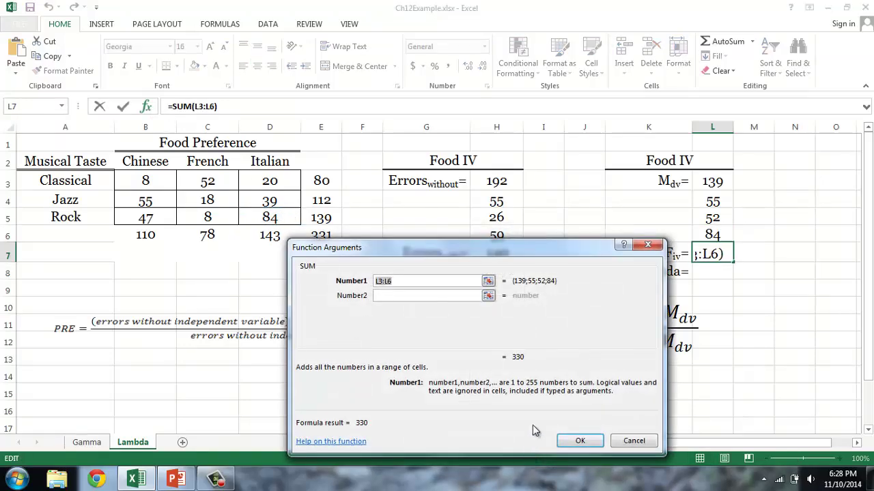
{"action": "left_click_drag", "start_coordinate": [716, 202], "coordinate": [713, 235]}
{"action": "key", "text": "Return"}
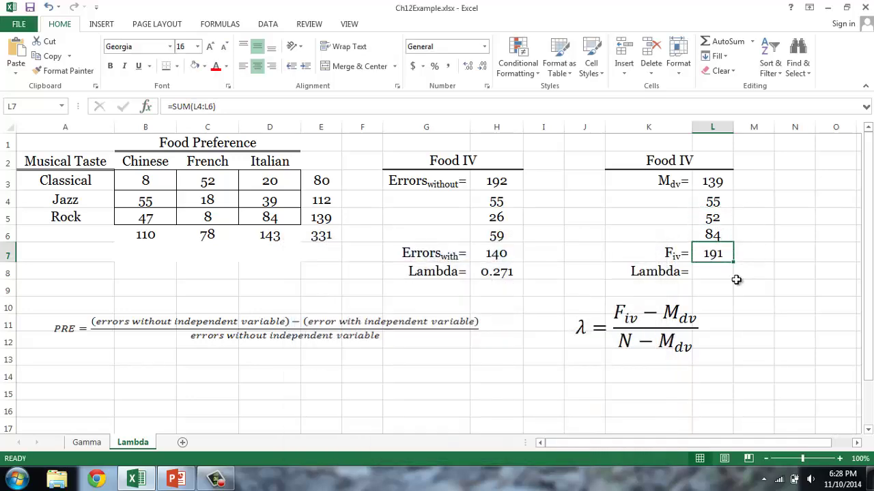
Calculate the Food IV lambda in L8 with =(L7-L3)/(E6-L3) and widen column L slightly.
{"action": "left_click", "coordinate": [732, 276]}
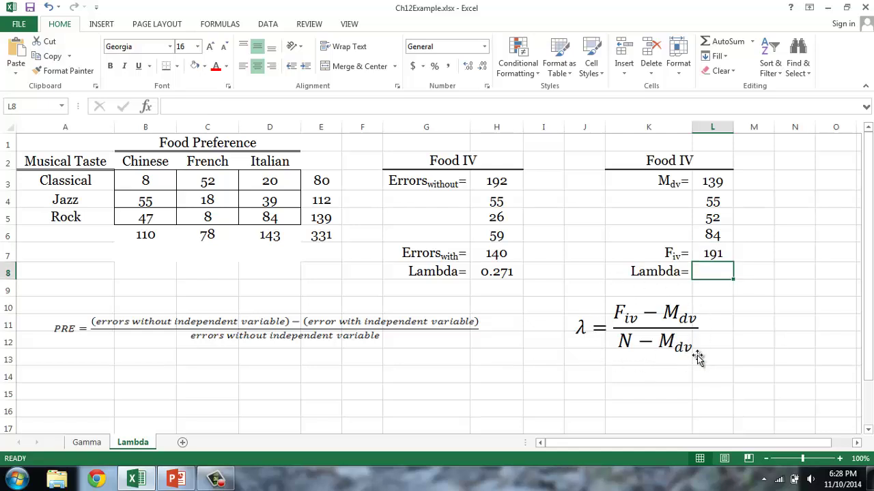
{"action": "type", "text": "=("}
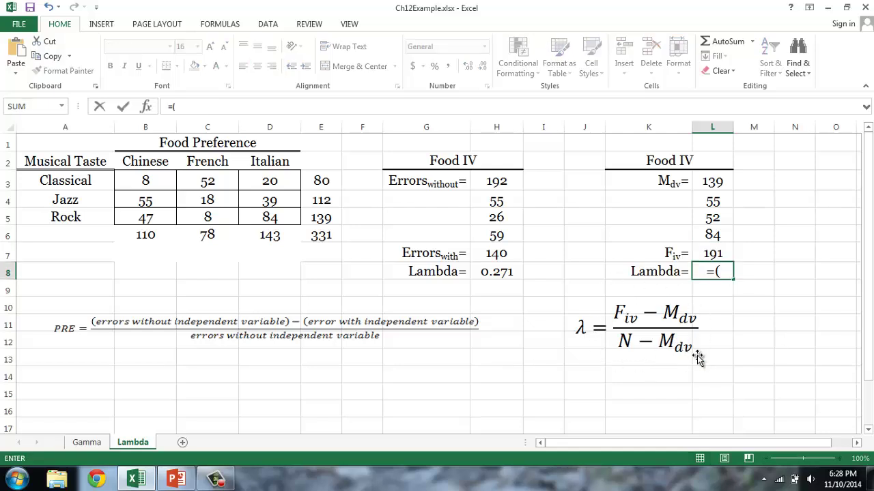
{"action": "key", "text": "Up"}
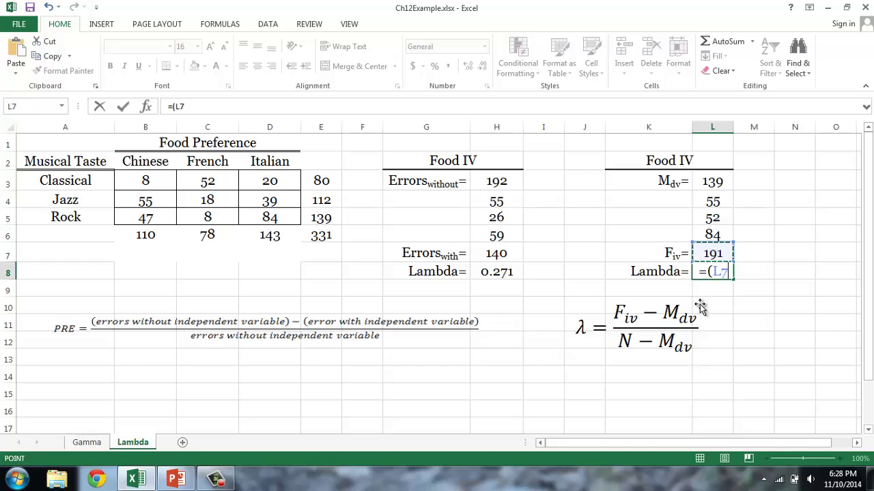
{"action": "type", "text": "-"}
{"action": "left_click", "coordinate": [713, 181]}
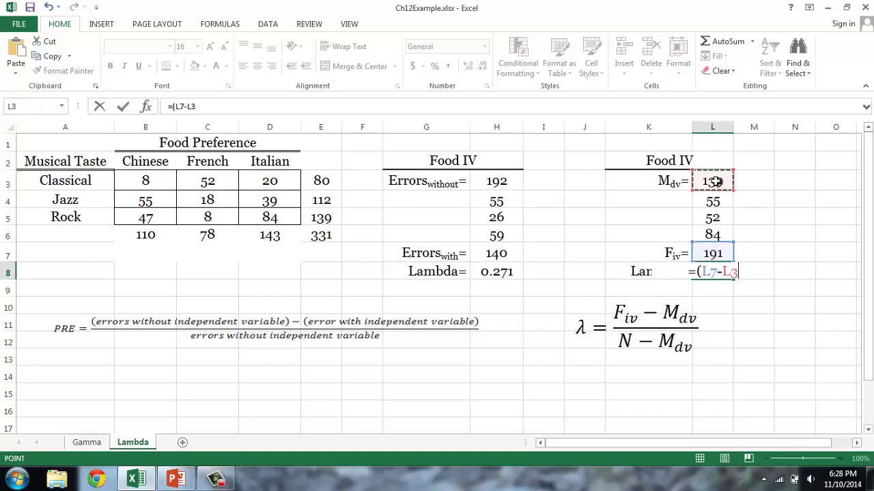
{"action": "type", "text": ")"}
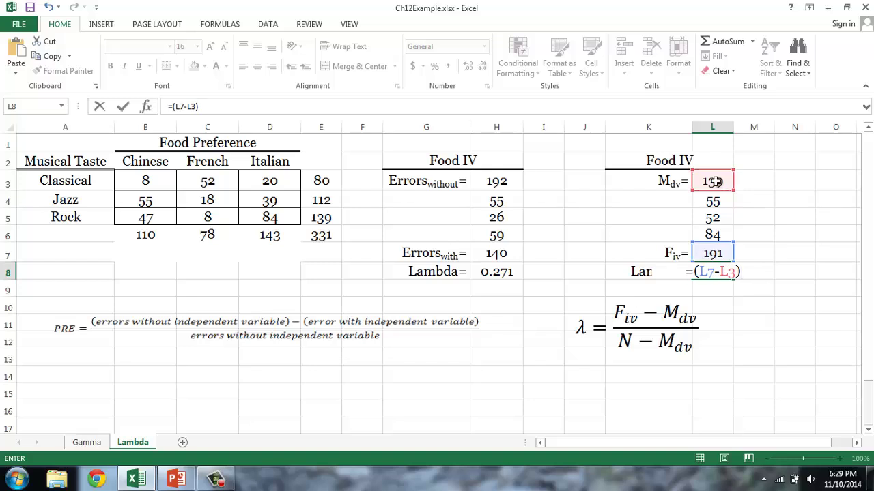
{"action": "type", "text": "/"}
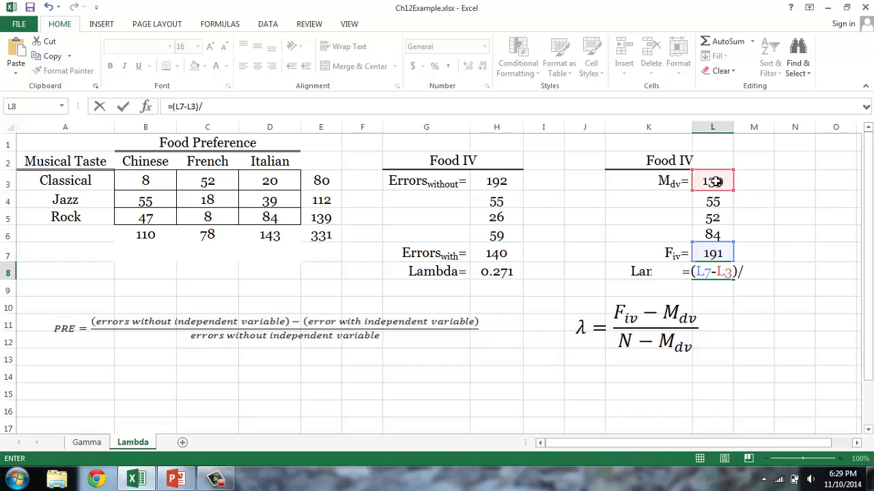
{"action": "type", "text": "("}
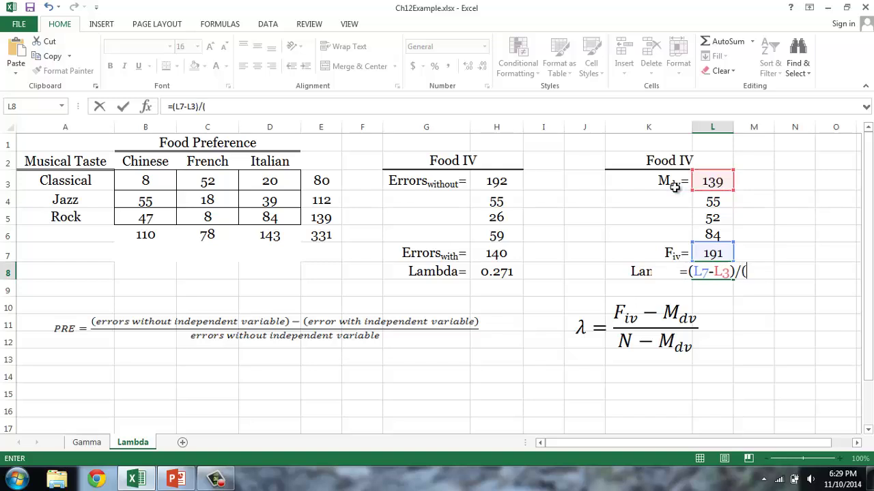
{"action": "left_click", "coordinate": [327, 232]}
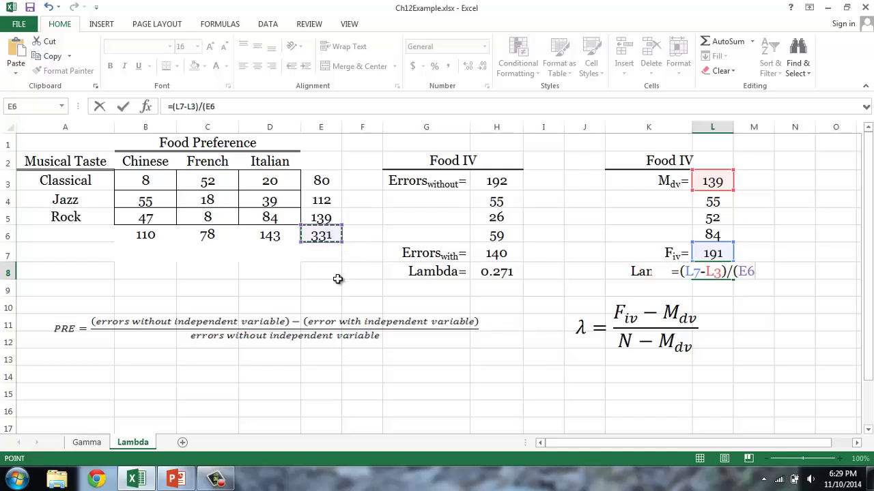
{"action": "type", "text": "-"}
{"action": "left_click", "coordinate": [712, 179]}
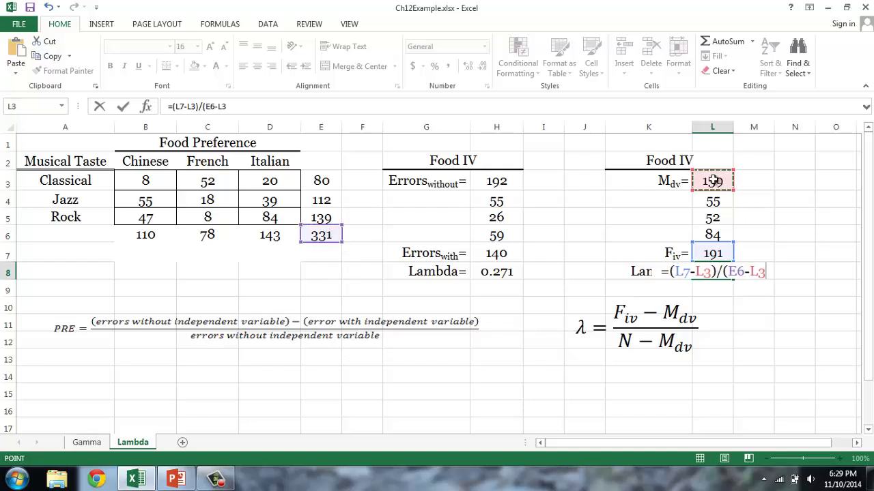
{"action": "type", "text": ")"}
{"action": "key", "text": "Return"}
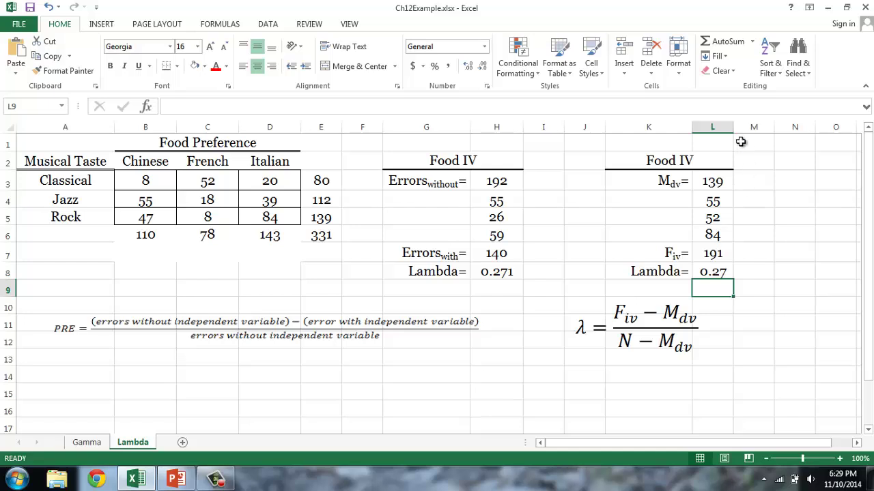
{"action": "left_click_drag", "start_coordinate": [732, 129], "coordinate": [741, 129]}
{"action": "key", "text": "Up"}
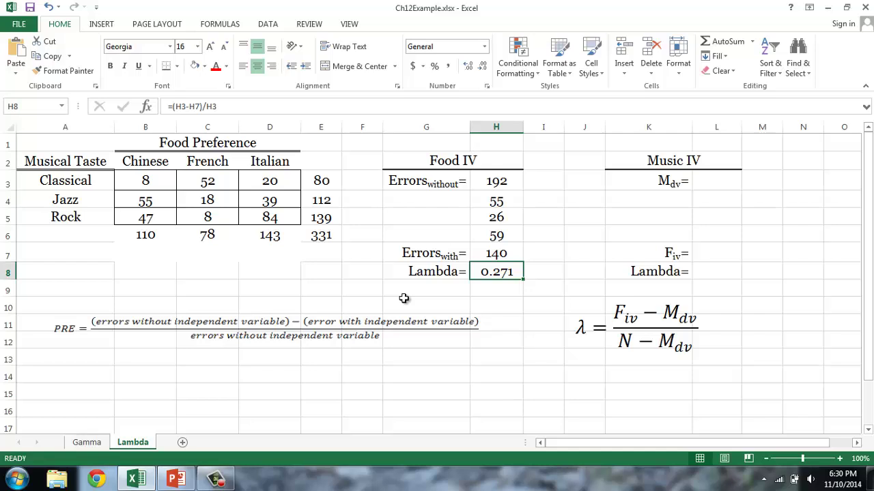
Black out the table rows A3:E5 and fill in the Music IV Mdv in L3 by referencing the Italian column total, =D6.
{"action": "left_click_drag", "start_coordinate": [65, 181], "coordinate": [321, 217]}
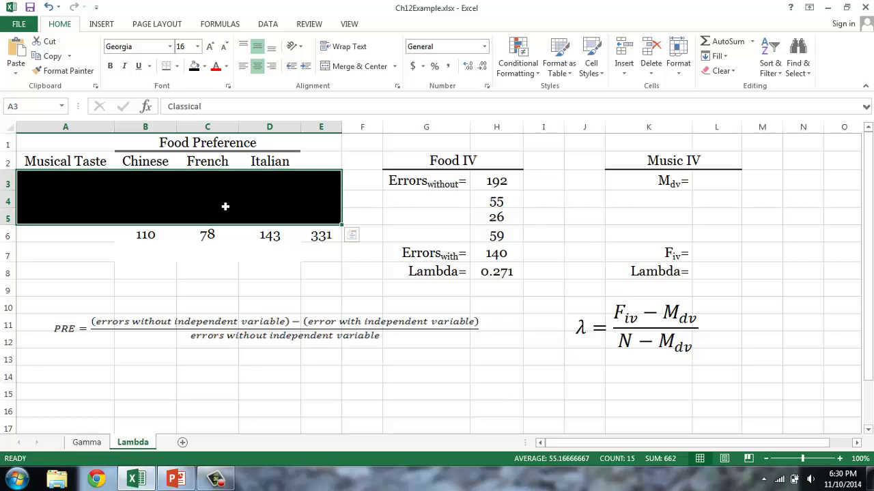
{"action": "left_click", "coordinate": [268, 236]}
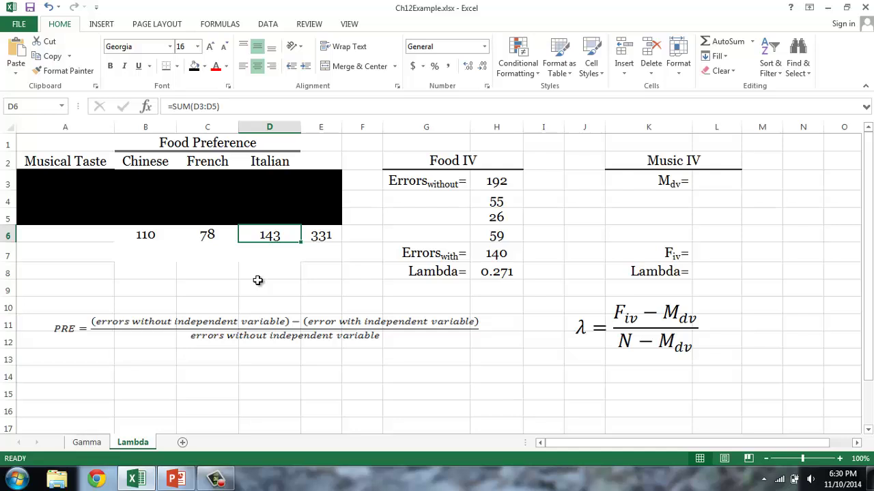
{"action": "left_click", "coordinate": [710, 181]}
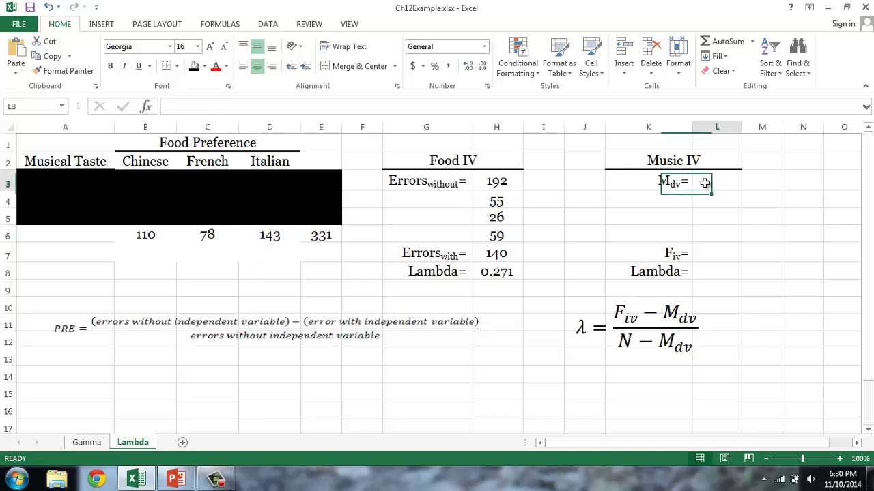
{"action": "type", "text": "="}
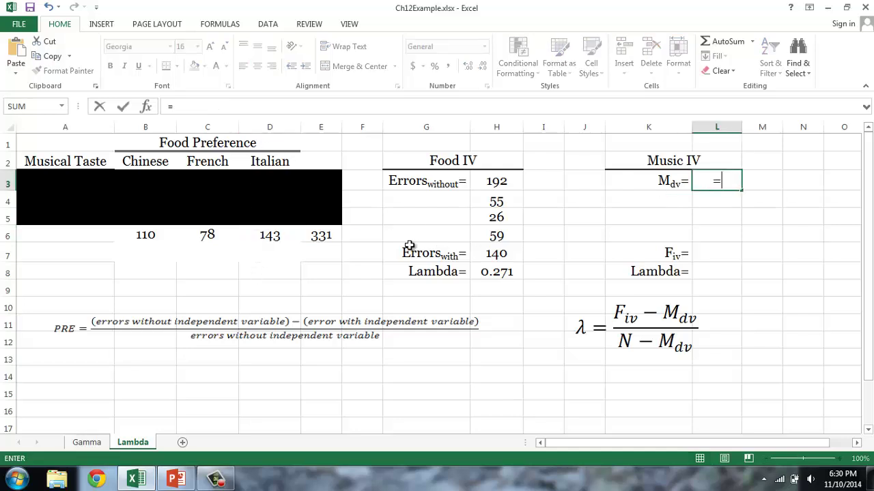
{"action": "left_click", "coordinate": [266, 232]}
{"action": "key", "text": "Return"}
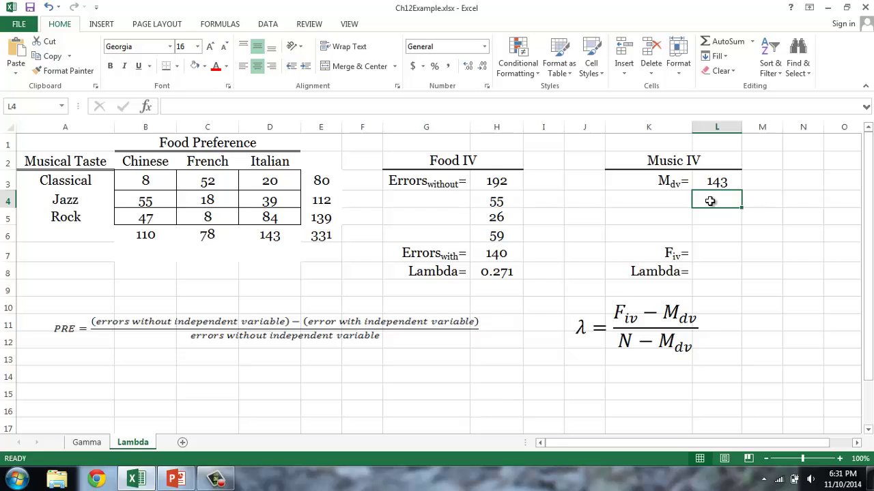
Enter the classical row's highest count in L4 by referencing its French cell, =C3.
{"action": "left_click_drag", "start_coordinate": [65, 180], "coordinate": [270, 180]}
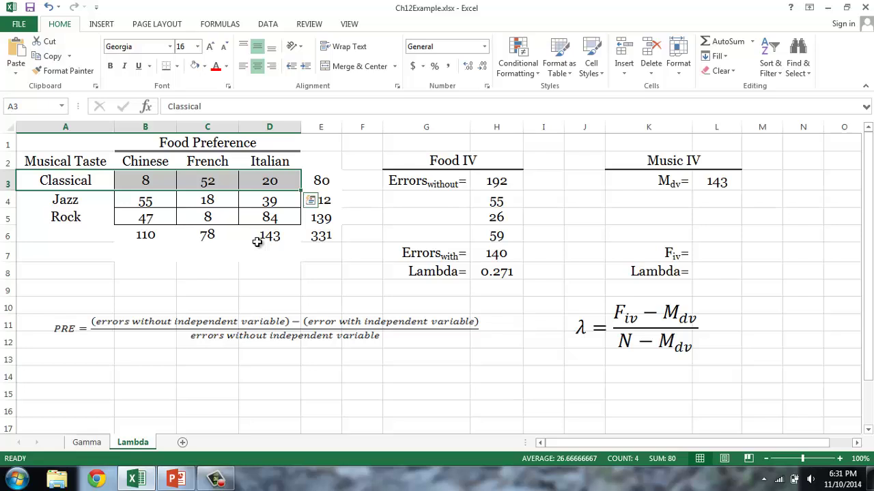
{"action": "left_click", "coordinate": [223, 178]}
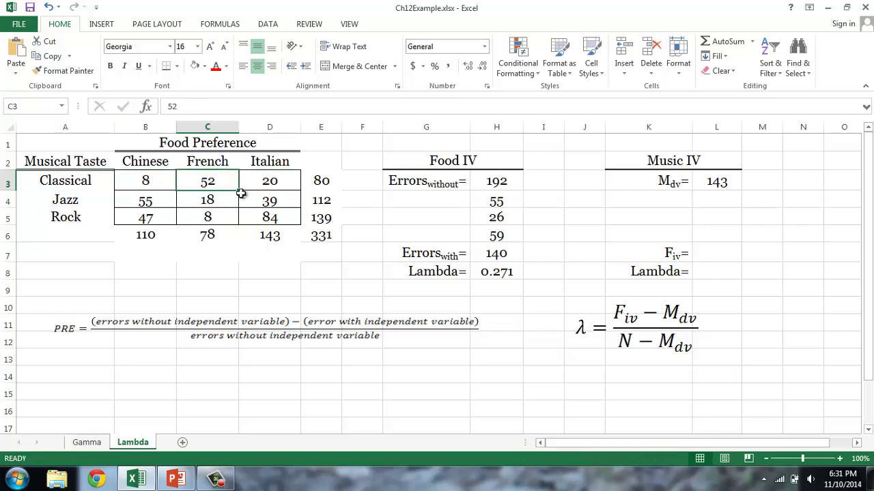
{"action": "left_click", "coordinate": [717, 200]}
{"action": "type", "text": "="}
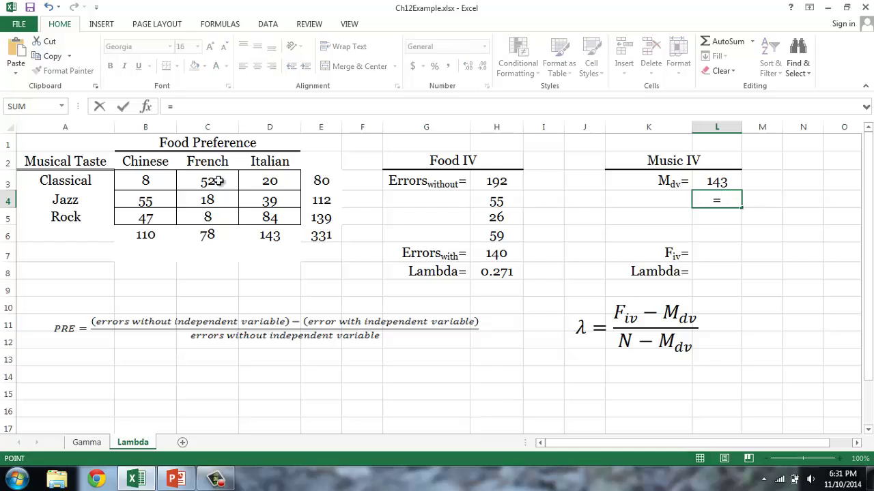
{"action": "left_click", "coordinate": [221, 180]}
{"action": "key", "text": "Return"}
Reference the highest jazz count in L5 with =B4 and the highest rock count in L6 with =D5.
{"action": "type", "text": "="}
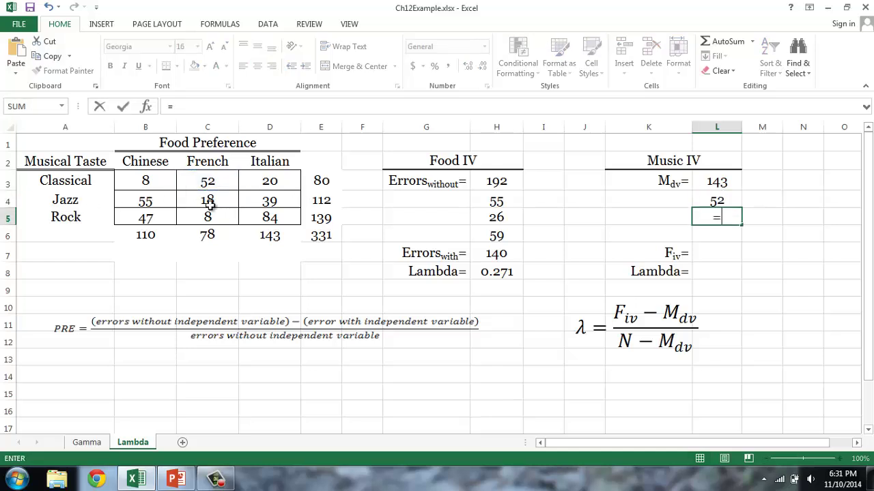
{"action": "left_click", "coordinate": [156, 203]}
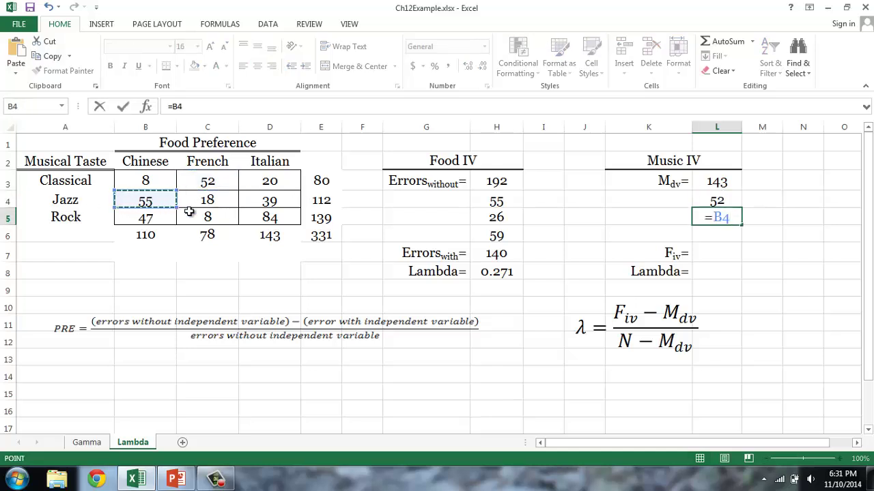
{"action": "key", "text": "Return"}
{"action": "type", "text": "="}
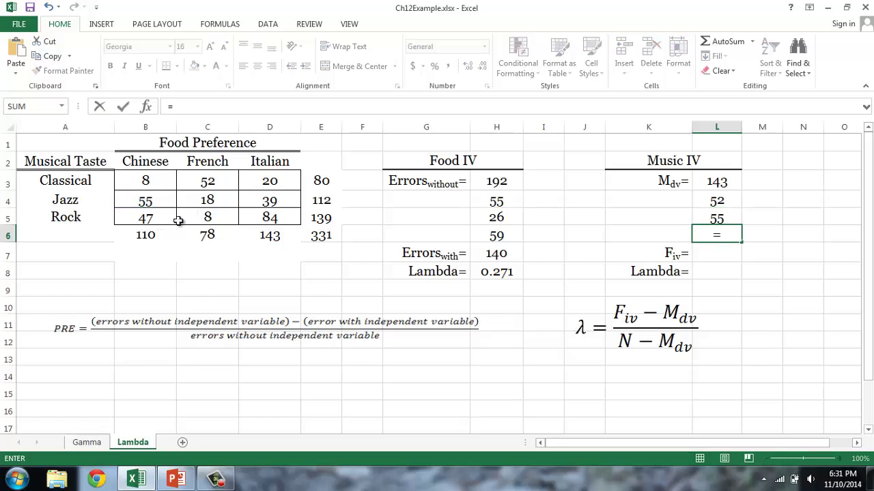
{"action": "left_click", "coordinate": [279, 218]}
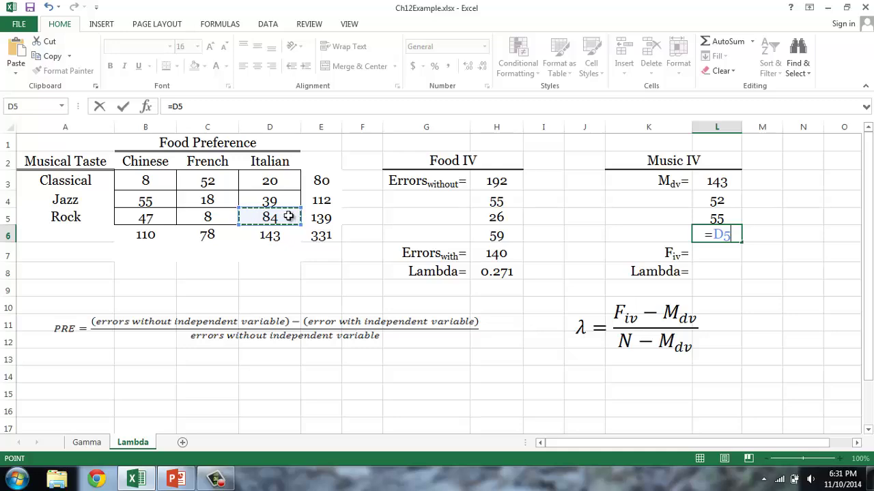
{"action": "key", "text": "Return"}
Calculate the Music IV Fiv in L7 by summing the three highest row counts, =SUM(L4:L6).
{"action": "left_click", "coordinate": [145, 106]}
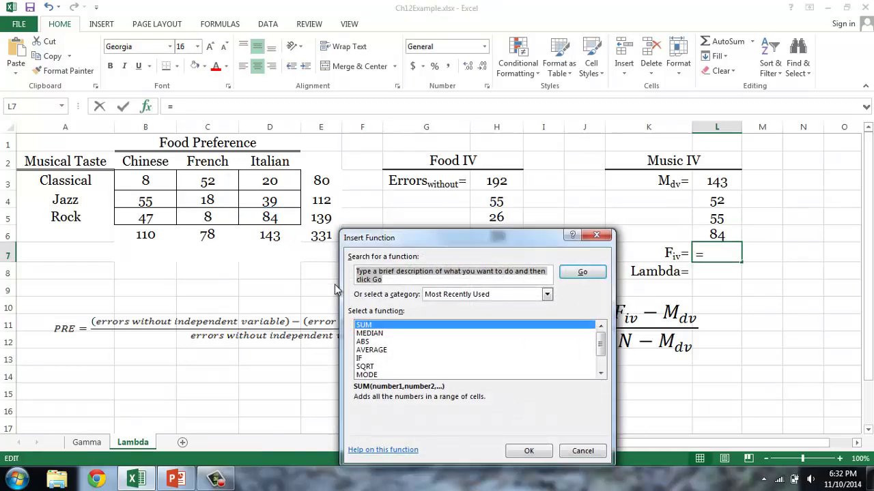
{"action": "left_click", "coordinate": [536, 464]}
{"action": "left_click_drag", "start_coordinate": [716, 198], "coordinate": [719, 234]}
{"action": "key", "text": "Return"}
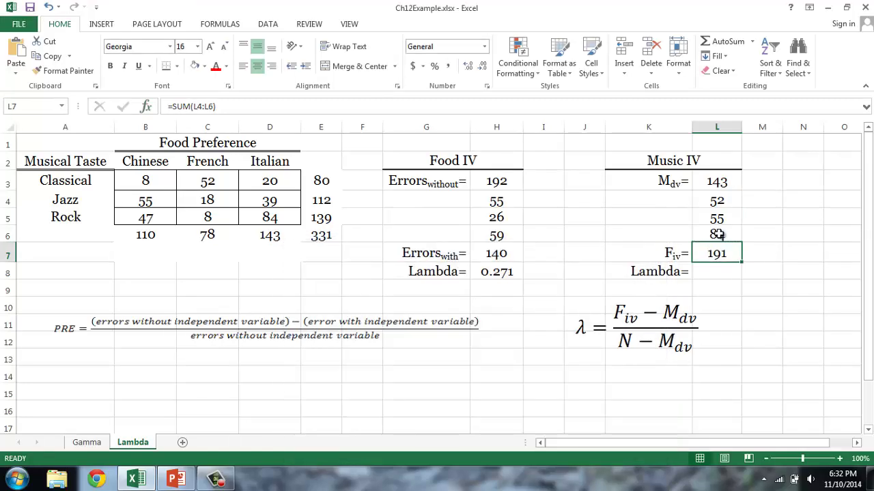
Calculate the Music IV lambda in L8 by dividing Fiv minus Mdv by N minus Mdv, =(L7-L3)/(E6-L3).
{"action": "key", "text": "Down"}
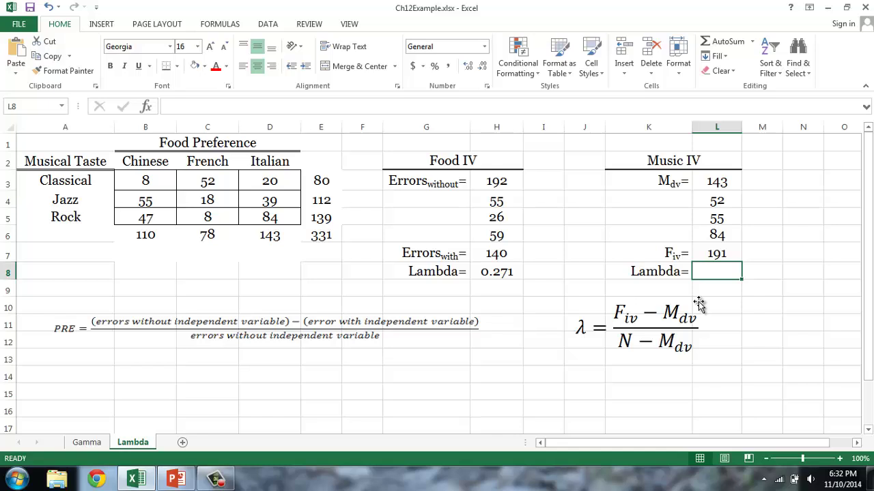
{"action": "type", "text": "=("}
{"action": "left_click", "coordinate": [716, 253]}
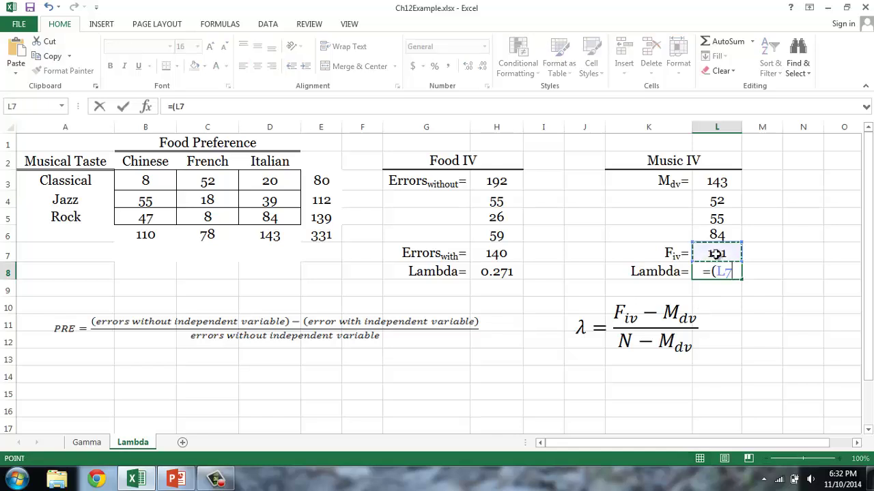
{"action": "type", "text": "-"}
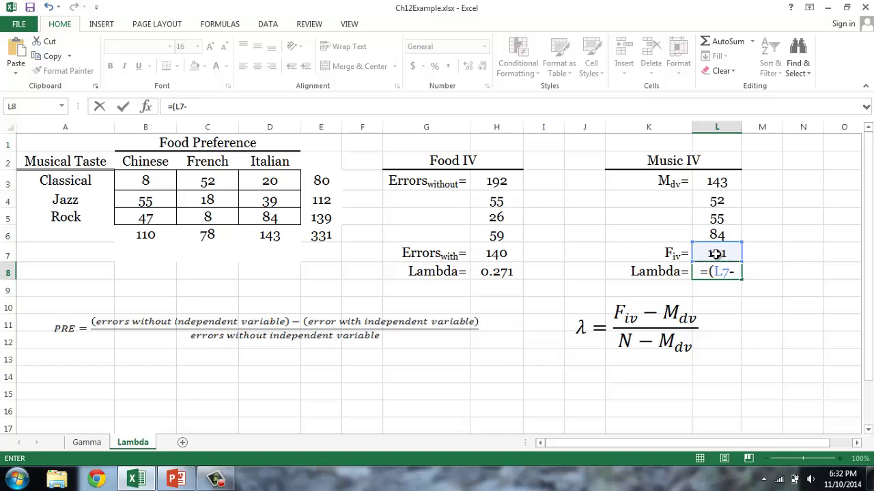
{"action": "left_click", "coordinate": [725, 182]}
{"action": "type", "text": ")"}
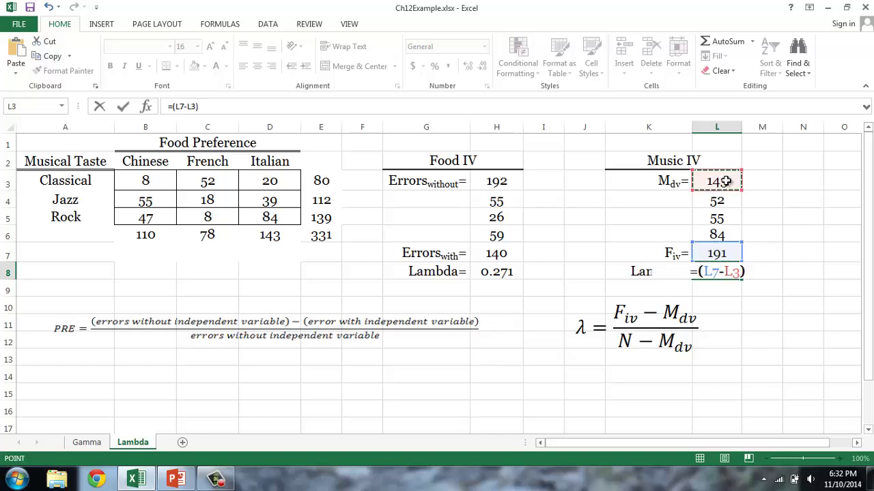
{"action": "type", "text": "/("}
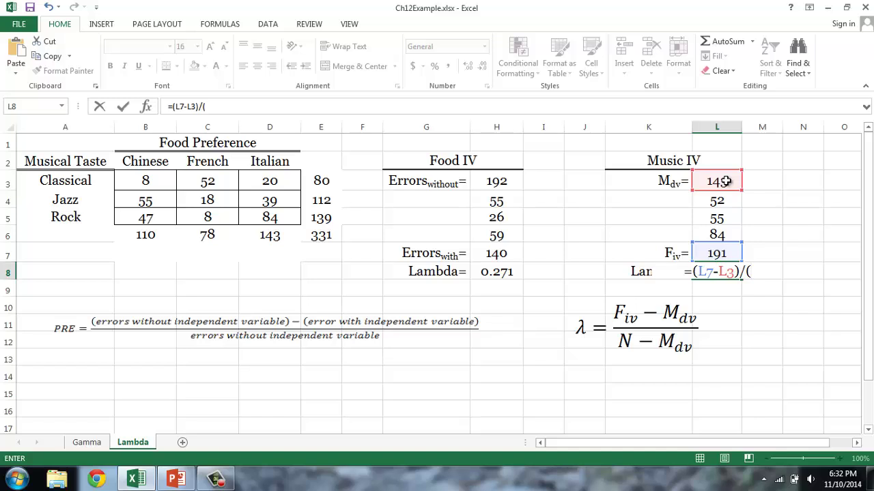
{"action": "left_click", "coordinate": [315, 234]}
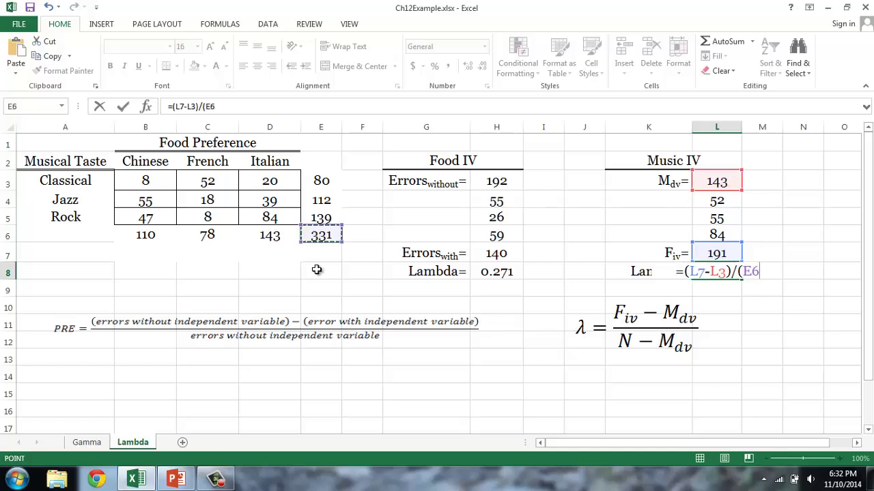
{"action": "type", "text": "-"}
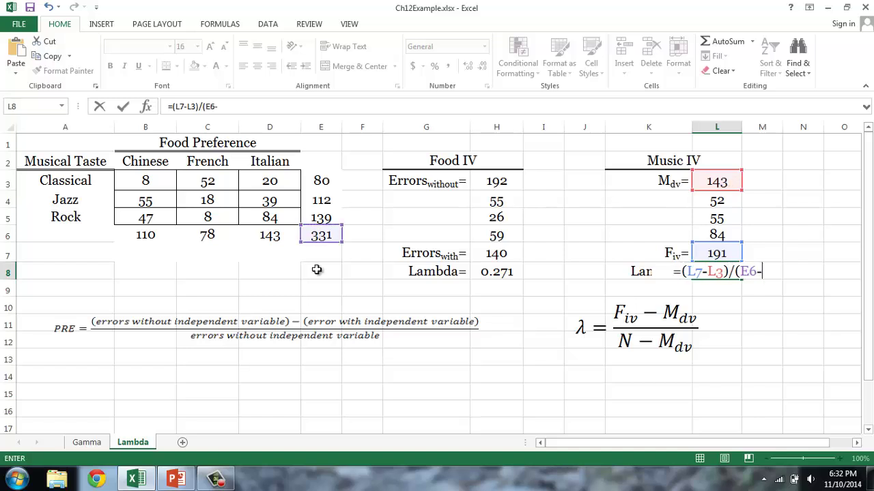
{"action": "left_click", "coordinate": [713, 180]}
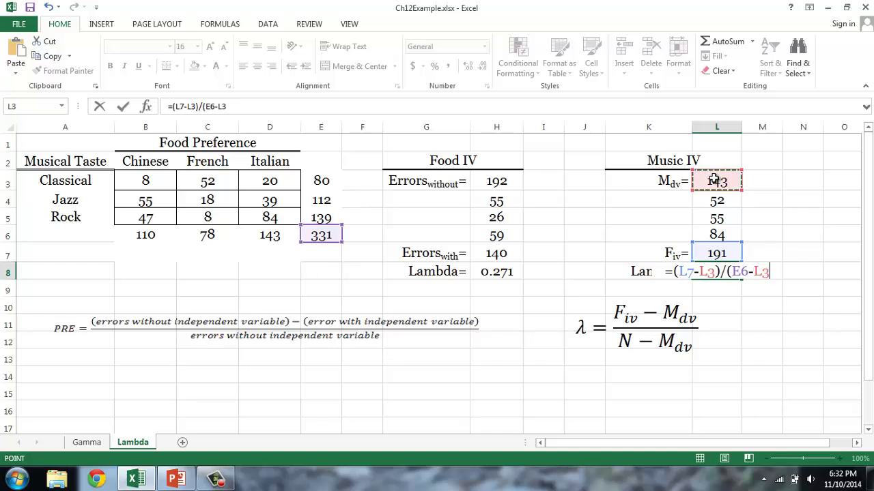
{"action": "type", "text": ")"}
{"action": "key", "text": "Return"}
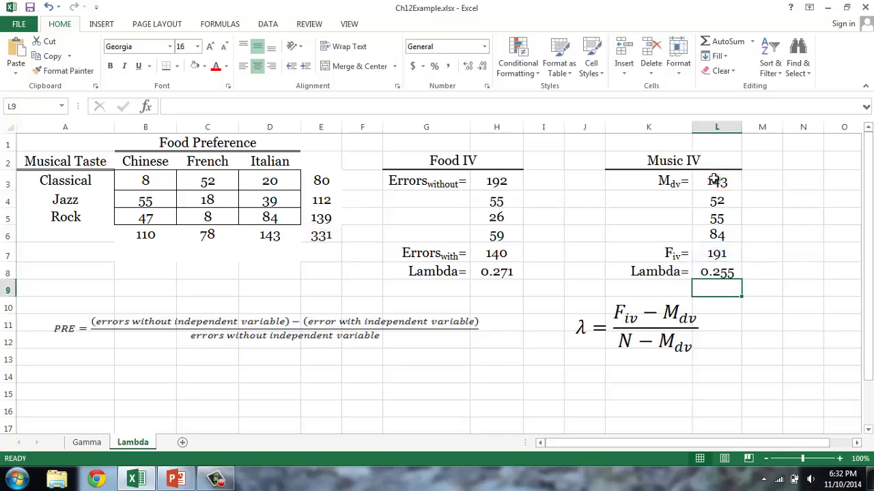
Compare the Music IV lambda in L8 with the Food IV lambda in H8.
{"action": "key", "text": "Up"}
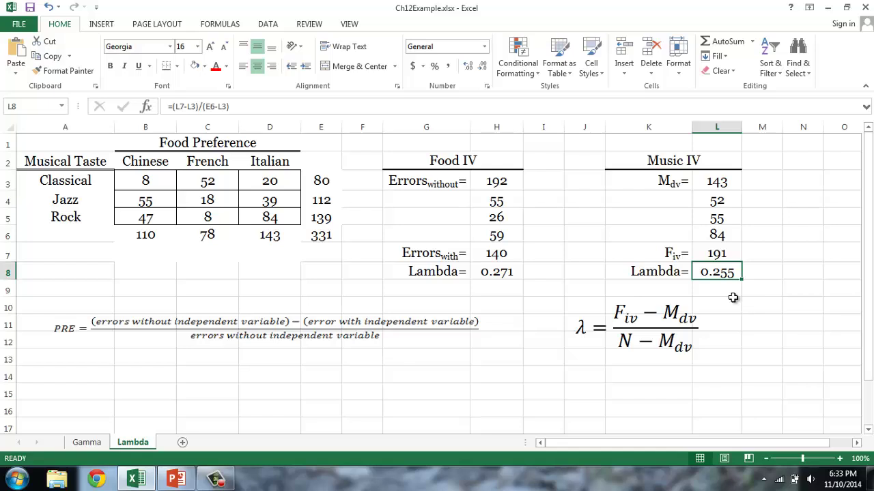
{"action": "left_click", "coordinate": [497, 272]}
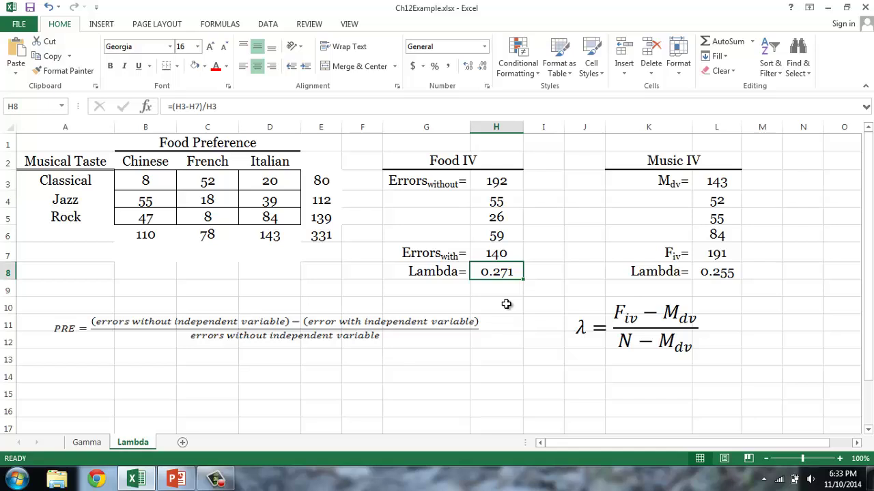
{"action": "left_click", "coordinate": [718, 273]}
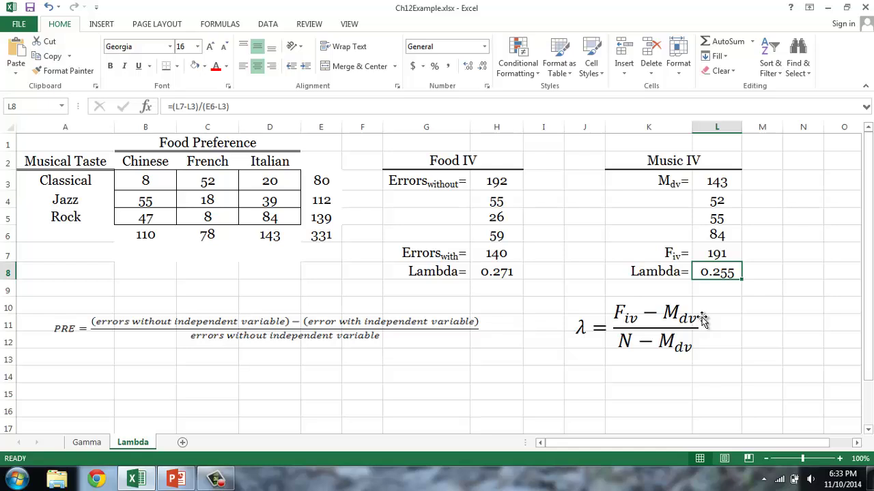
{"action": "left_click", "coordinate": [501, 273]}
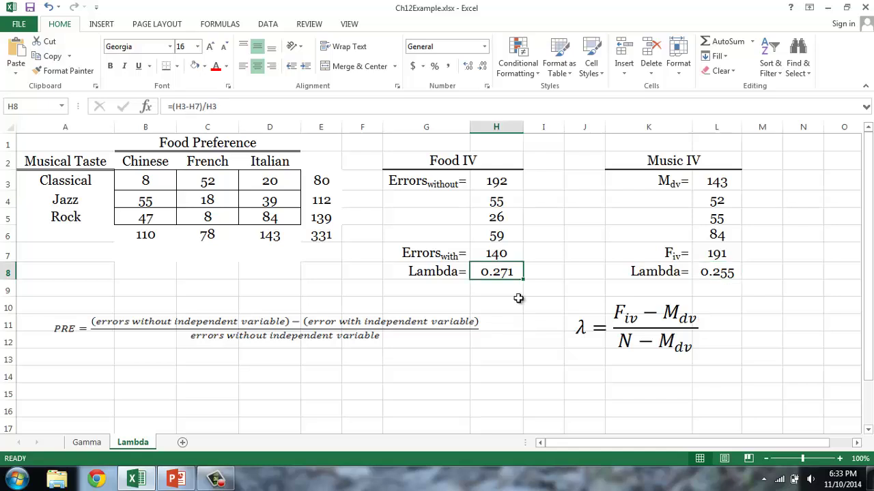